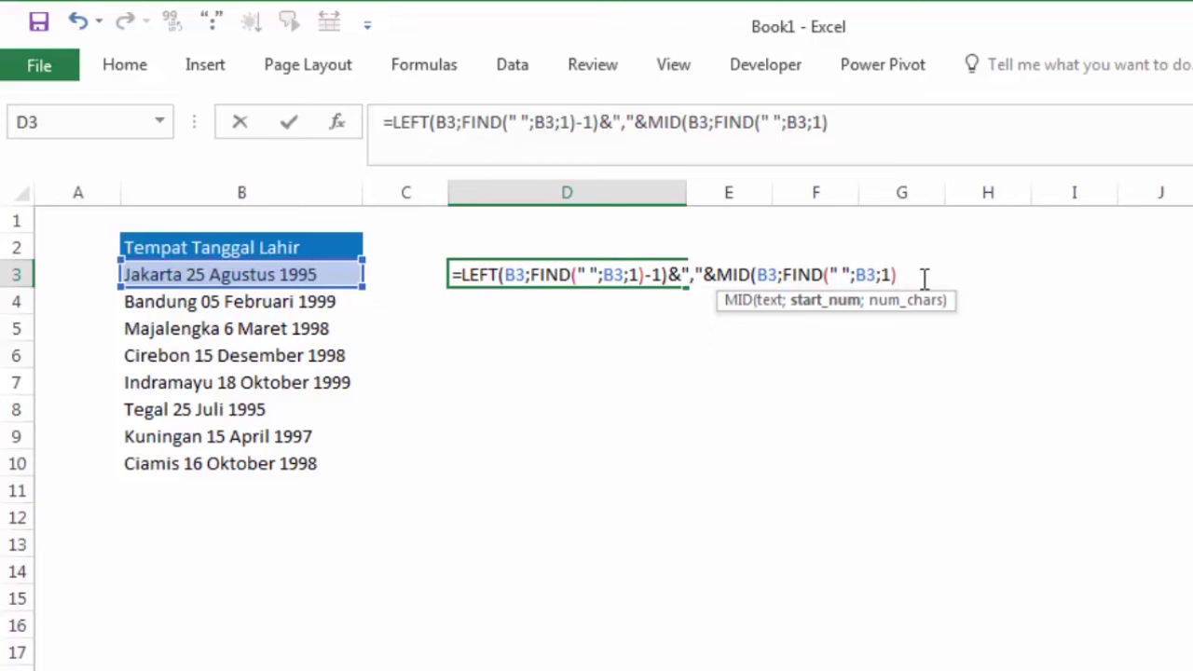
# Discard the draft LEFT/MID formula in D3, leaving only the original list in column B.
pyautogui.write(';')
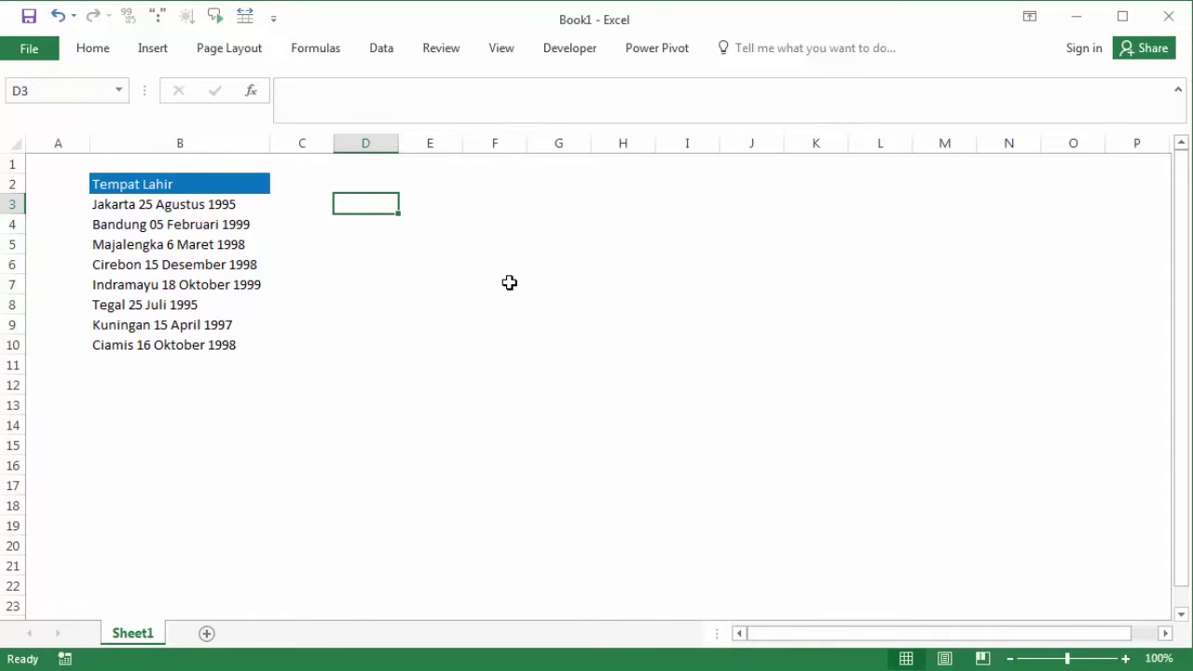
# Rename the B2 header from 'Tempat Lahir' to 'Tempat Tanggal Lahir'.
pyautogui.doubleClick(153, 185)
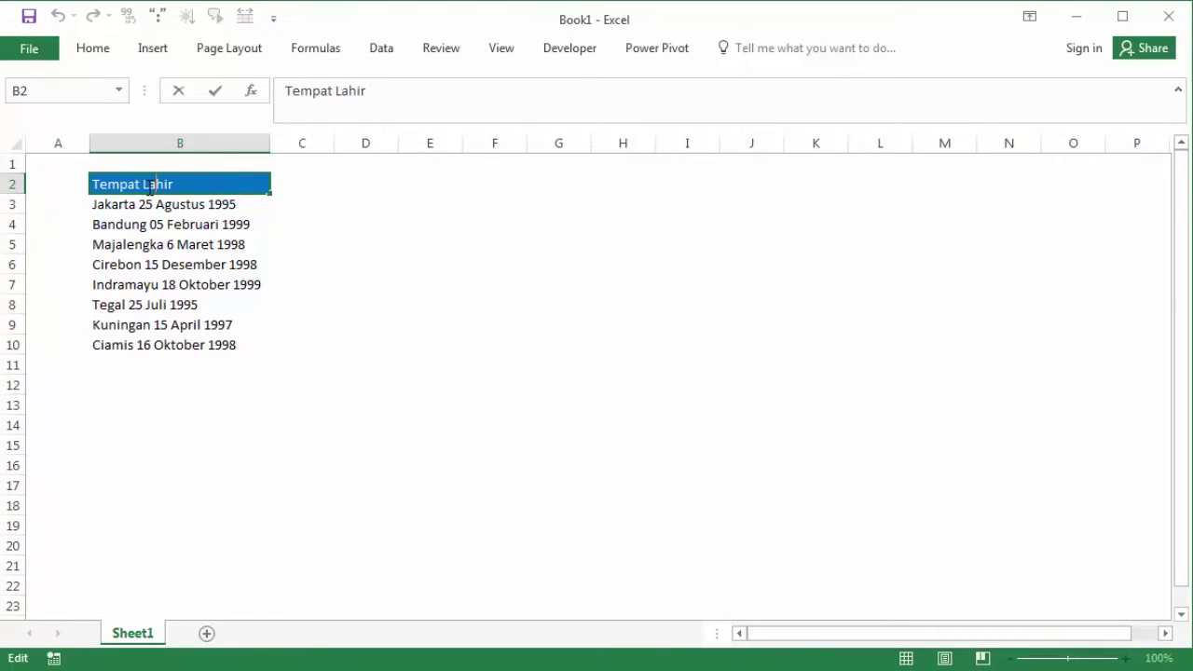
pyautogui.moveTo(149, 186); pyautogui.dragTo(214, 186)
pyautogui.press('BackSpace')
pyautogui.press('BackSpace')
pyautogui.write('Tang')
pyautogui.write('gal Lahir')
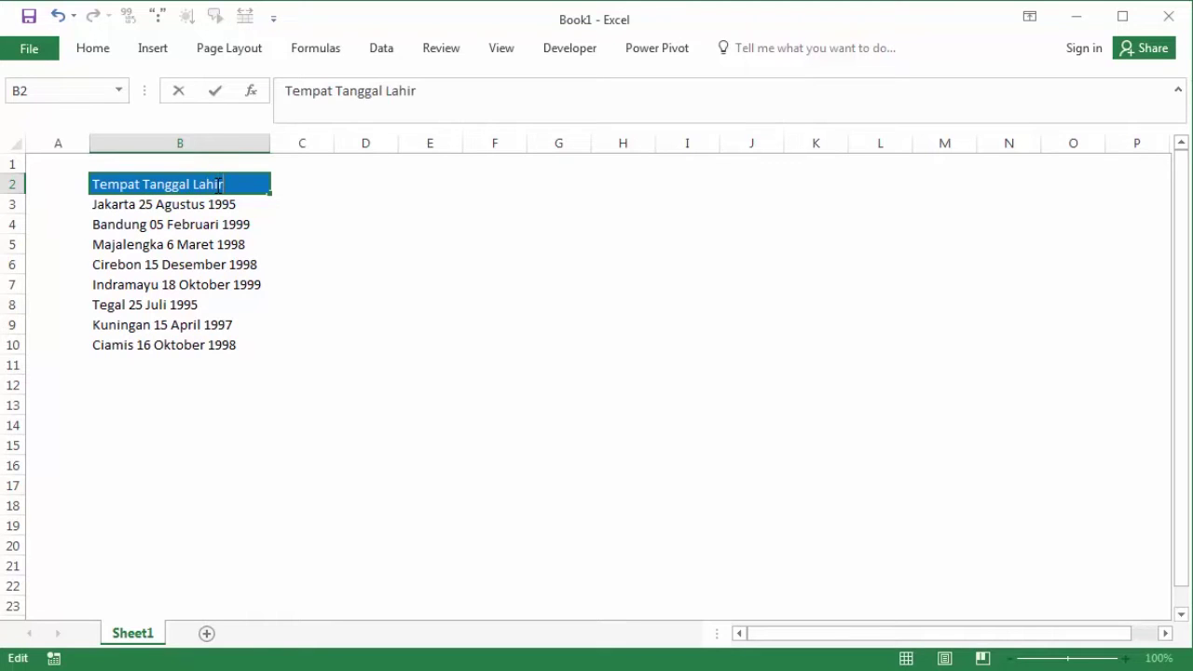
pyautogui.press('Return')
pyautogui.click(301, 186)
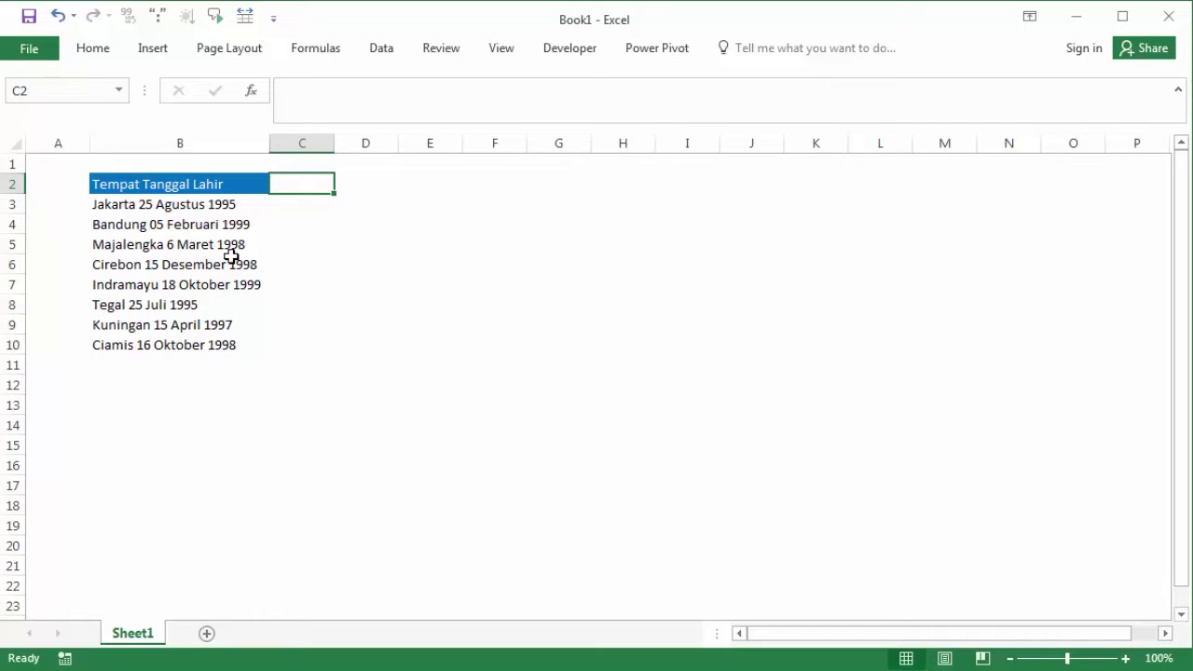
pyautogui.click(458, 246)
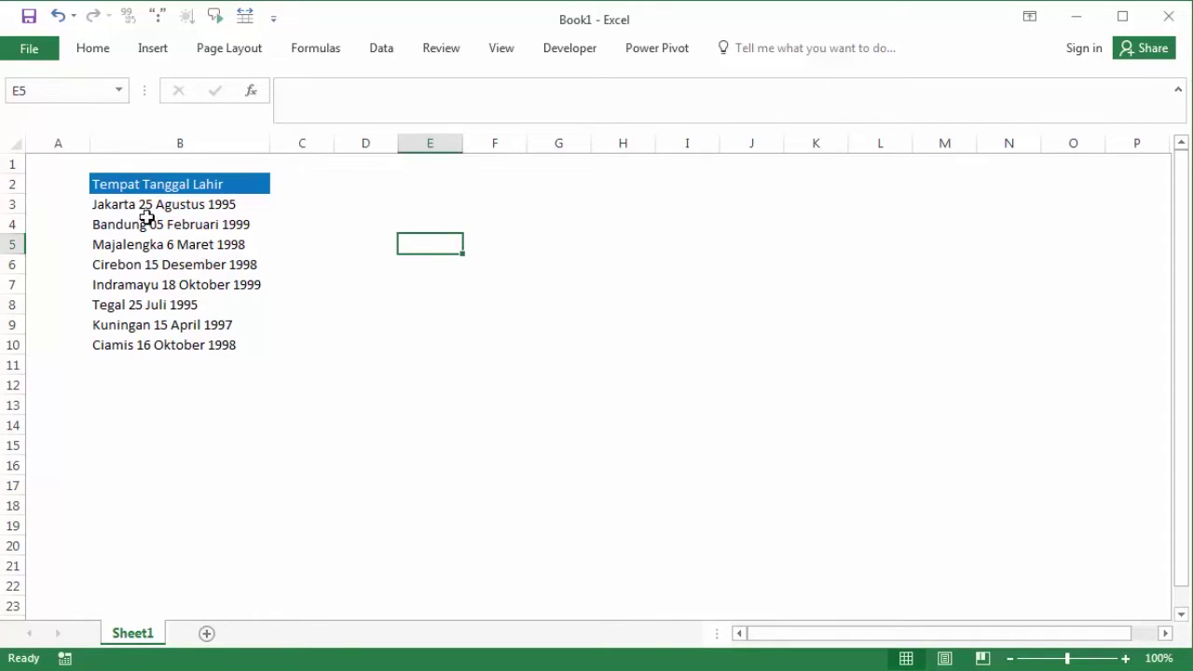
pyautogui.click(112, 209)
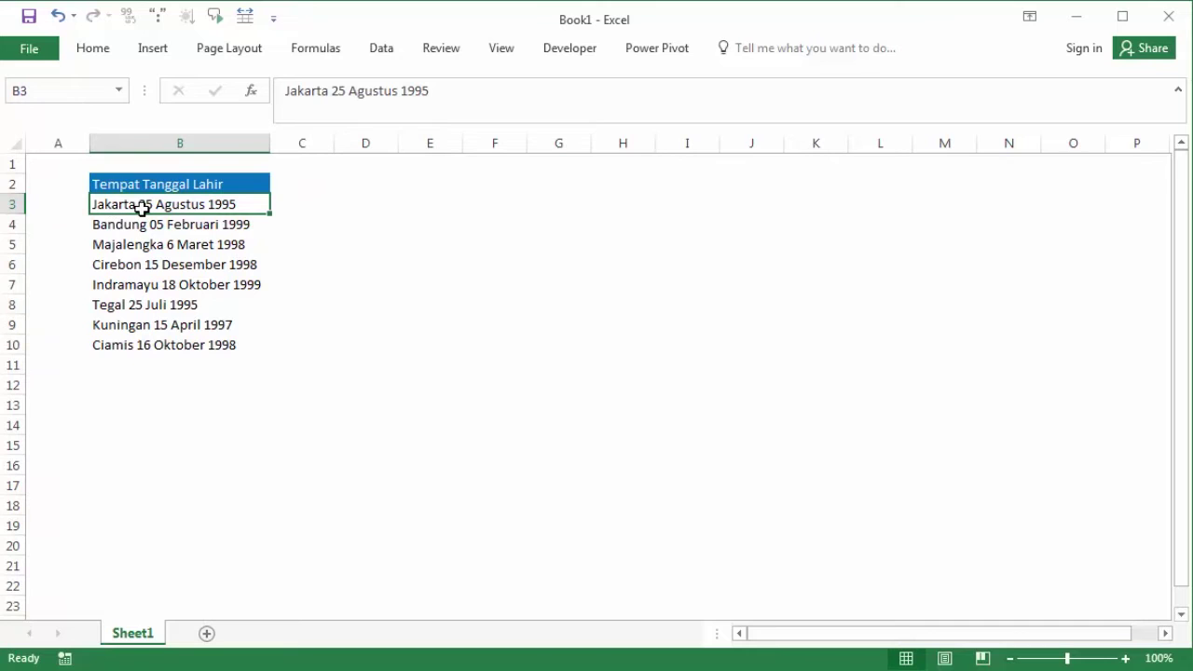
pyautogui.doubleClick(140, 207)
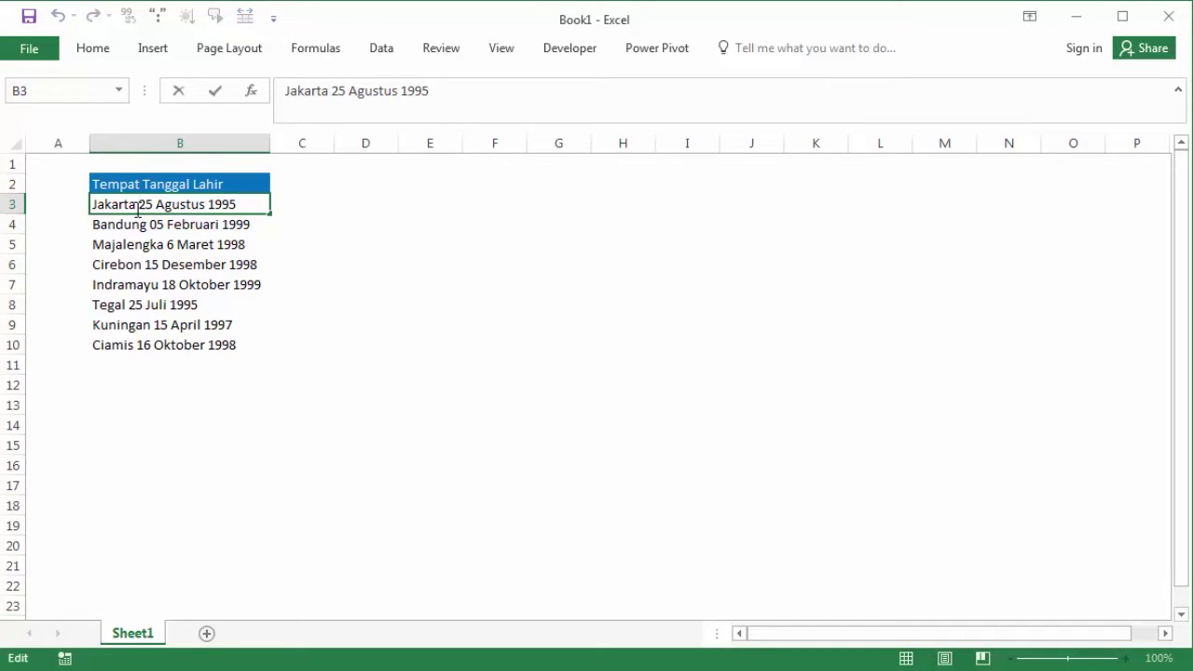
pyautogui.doubleClick(146, 224)
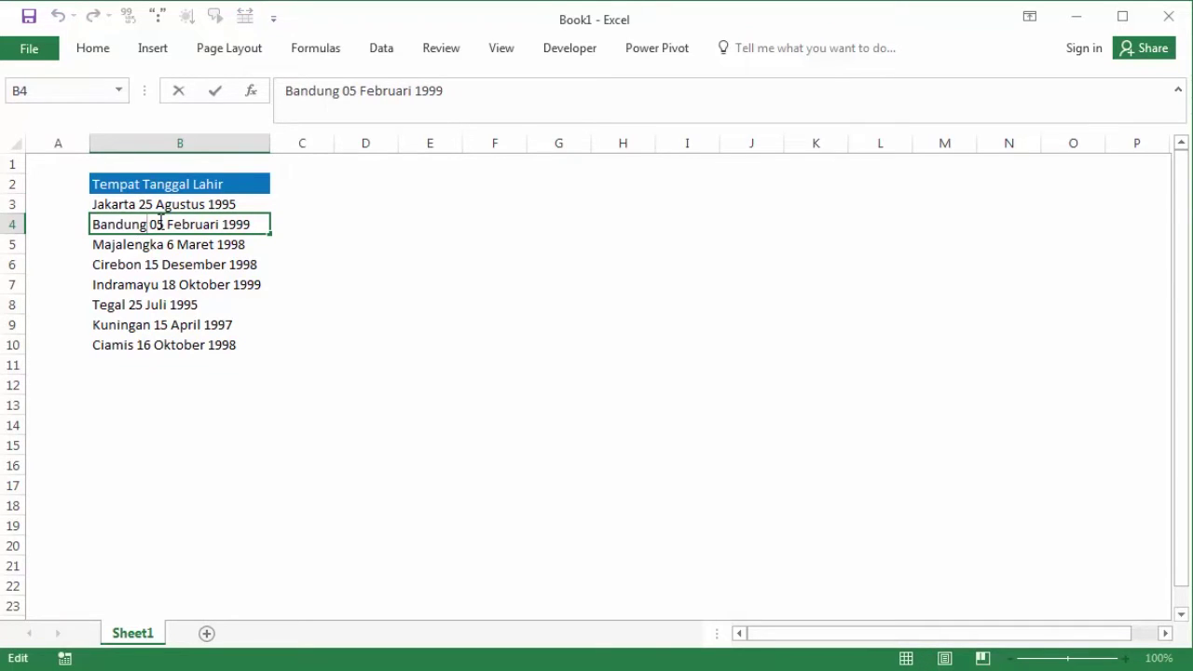
pyautogui.click(166, 248)
pyautogui.doubleClick(165, 247)
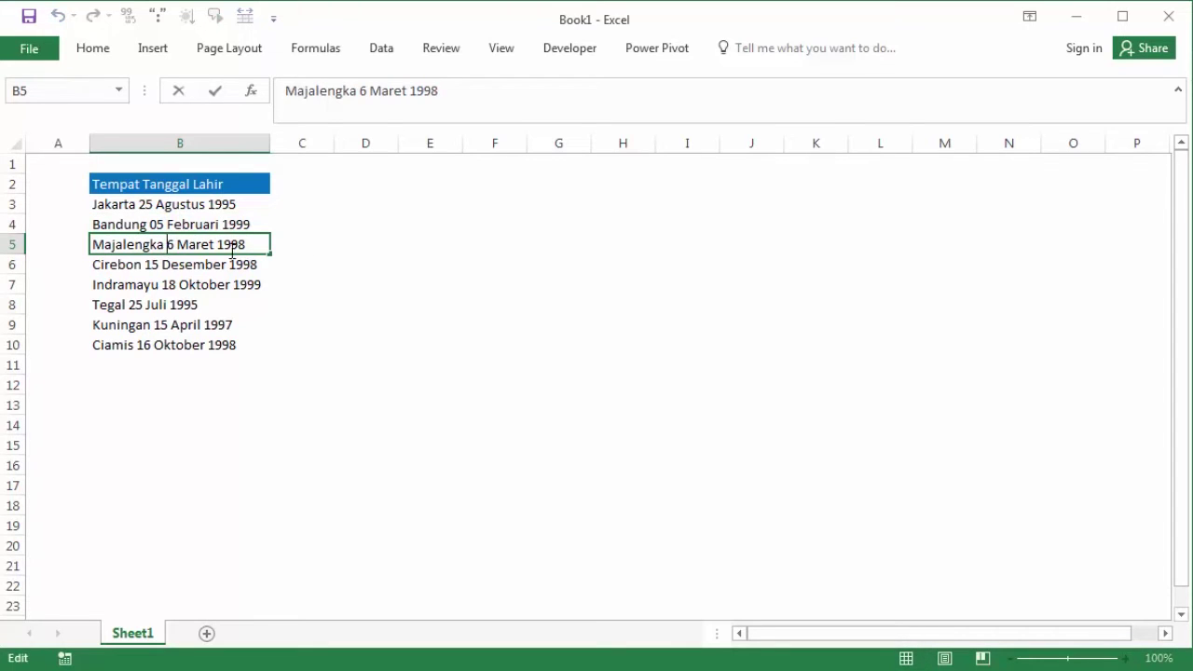
pyautogui.click(327, 249)
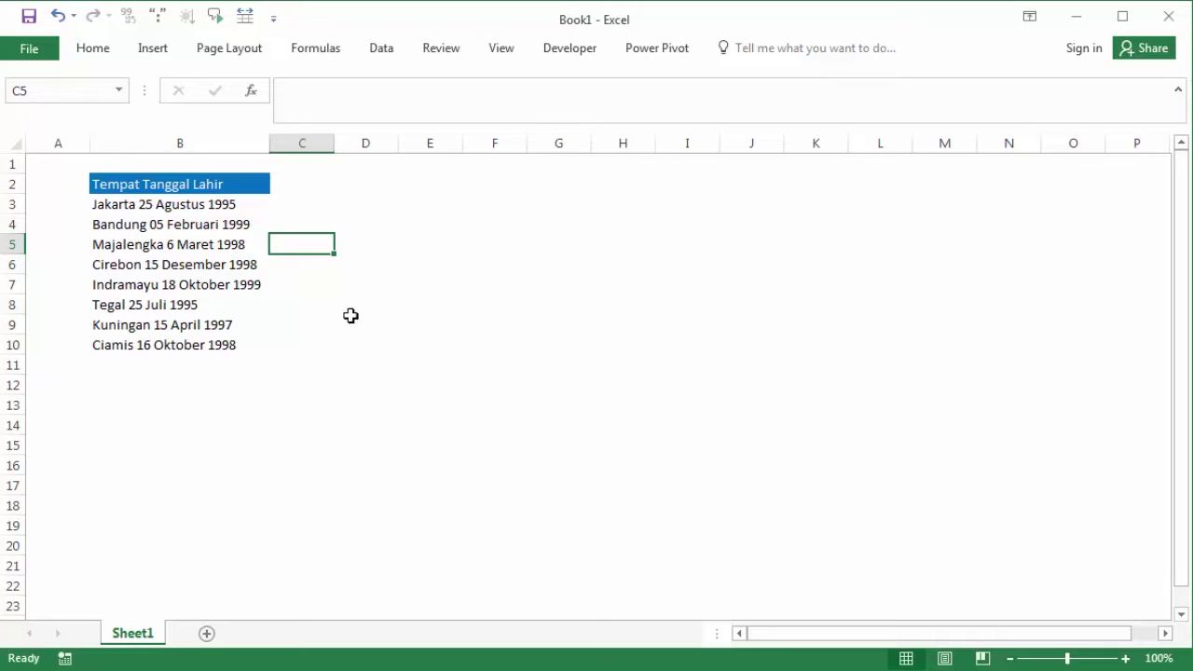
pyautogui.click(378, 198)
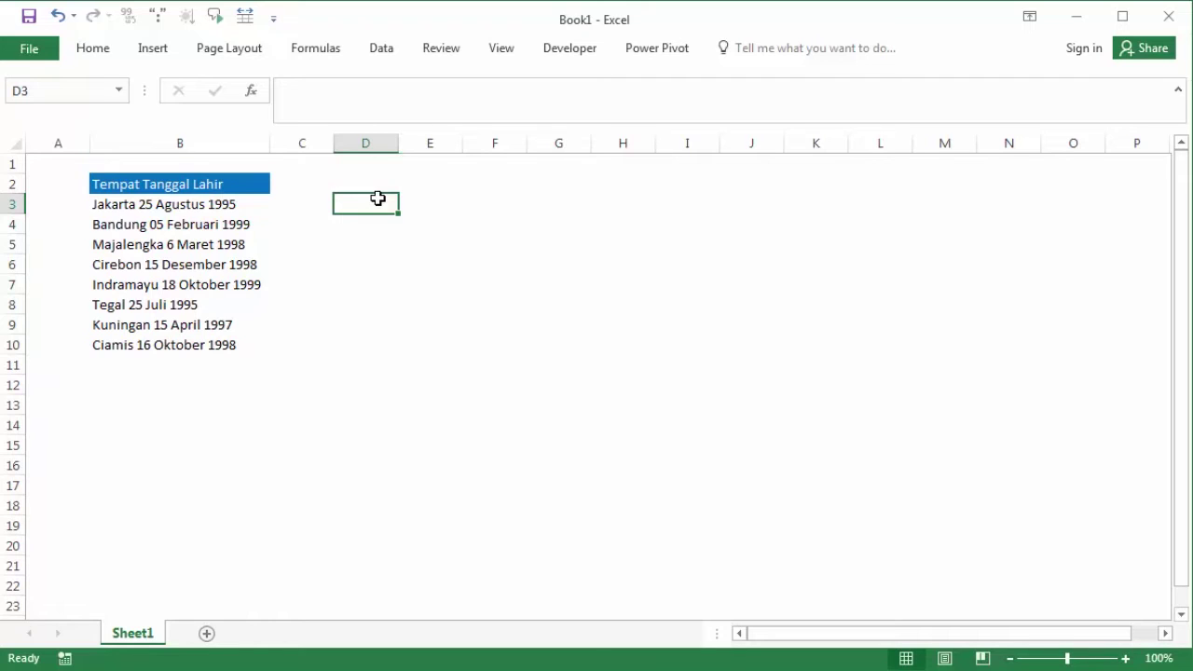
# Select D3 and widen column D so it has room for the reformatted text.
pyautogui.press('Up')
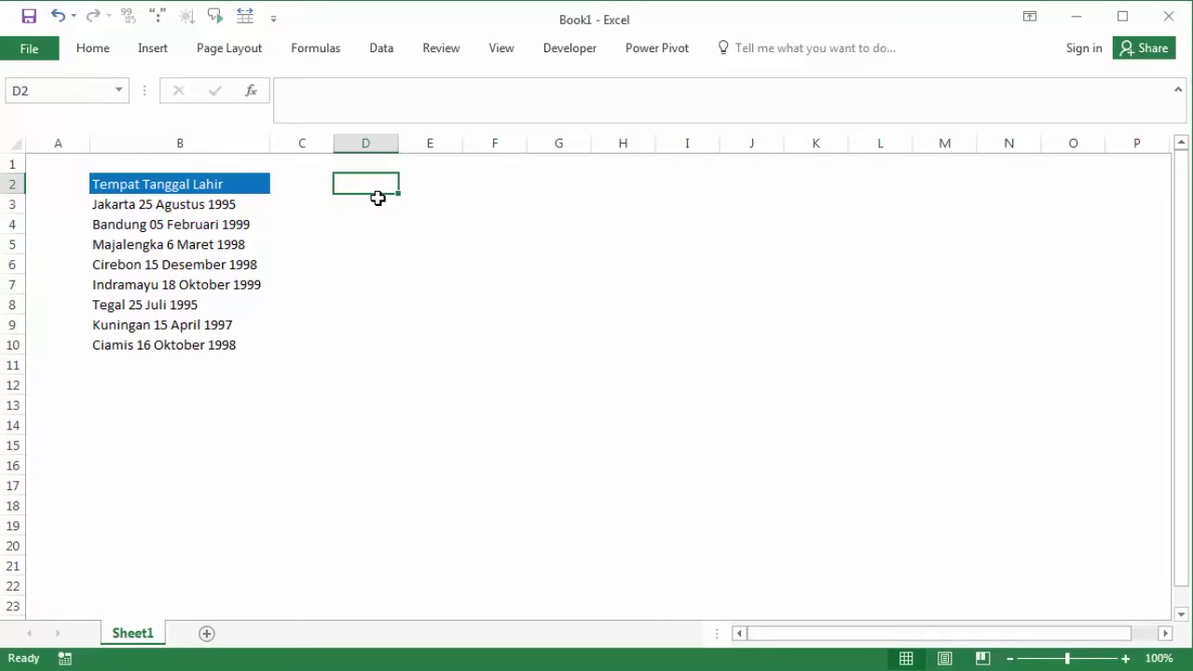
pyautogui.click(376, 202)
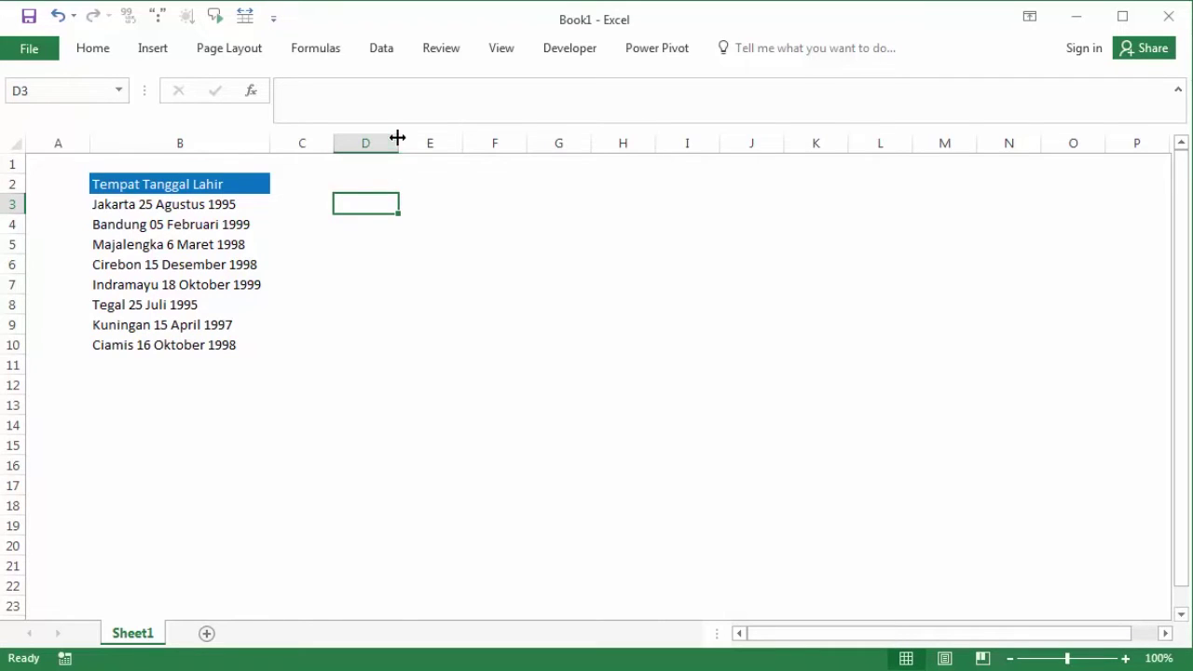
pyautogui.moveTo(399, 140); pyautogui.dragTo(511, 132)
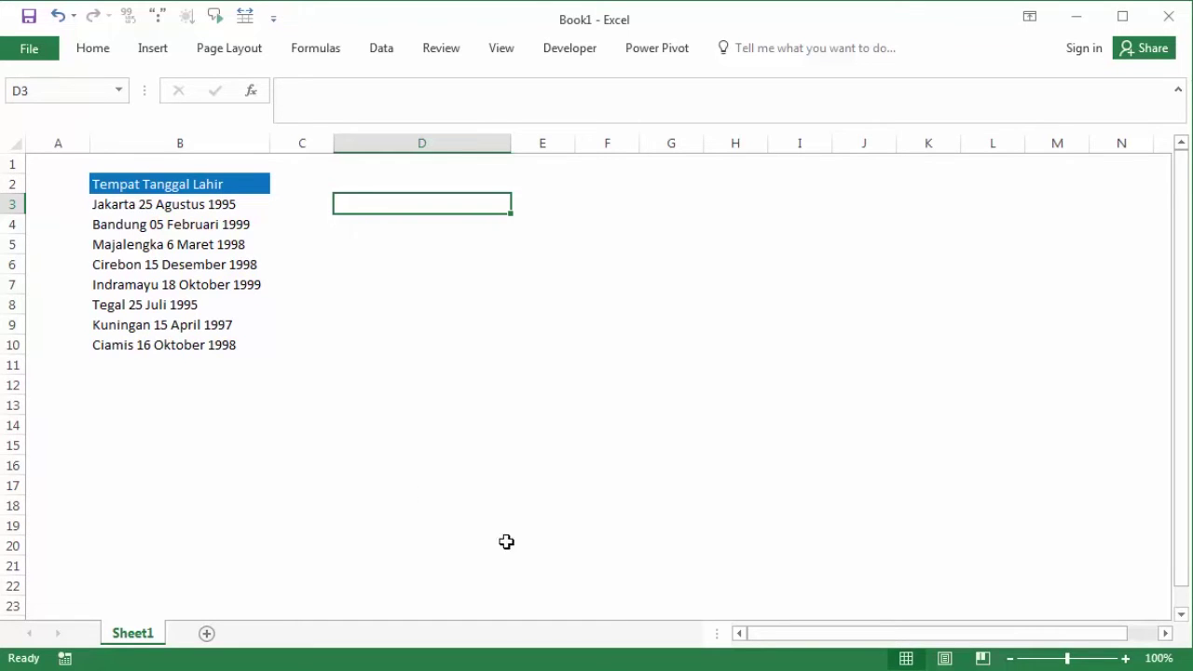
# Enter =FIND(" ";B3;1) in D3, returning 8 as the first space position.
pyautogui.write('=')
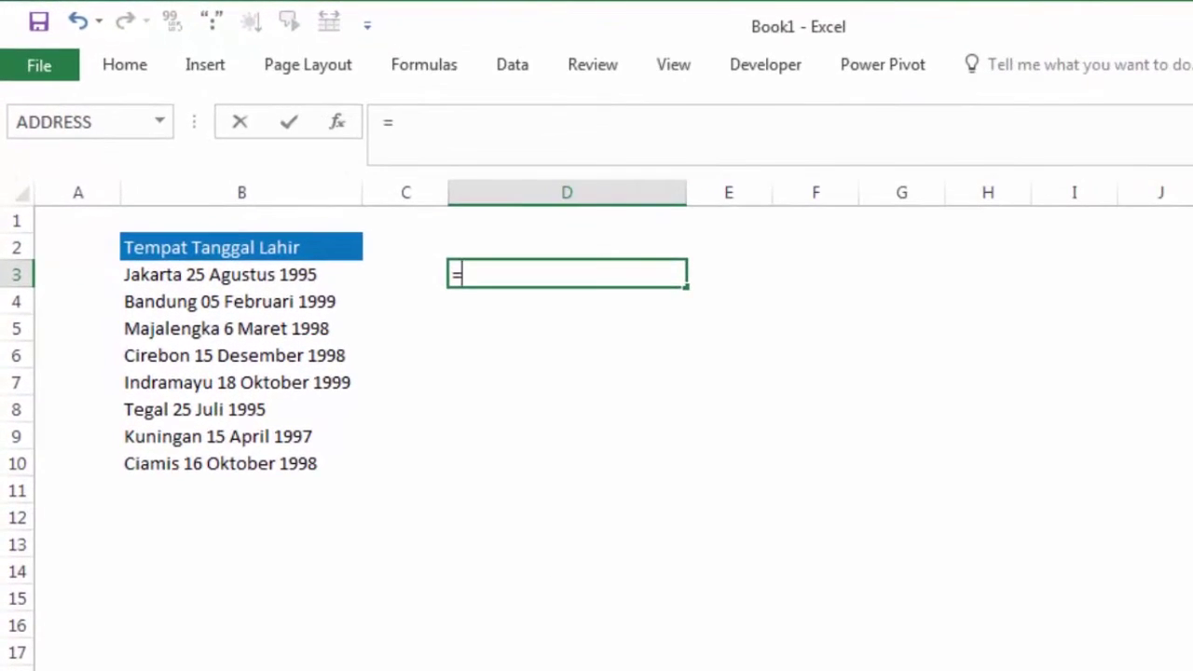
pyautogui.write('ifn')
pyautogui.press('BackSpace')
pyautogui.press('BackSpace')
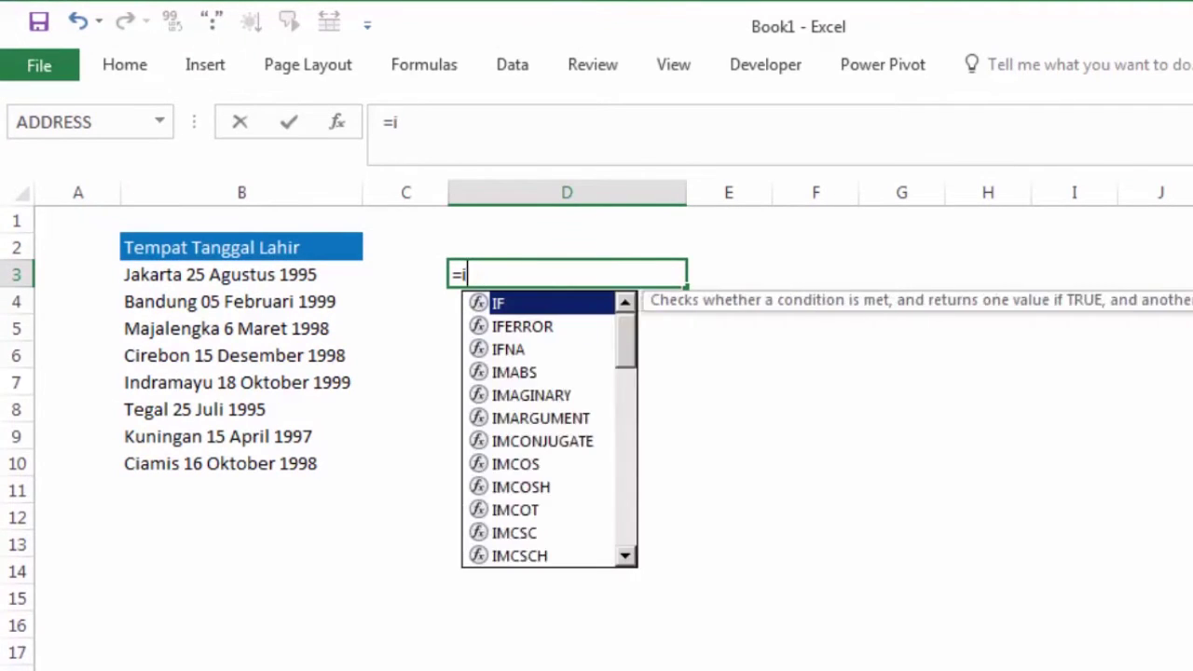
pyautogui.press('BackSpace')
pyautogui.write('fin')
pyautogui.press('Tab')
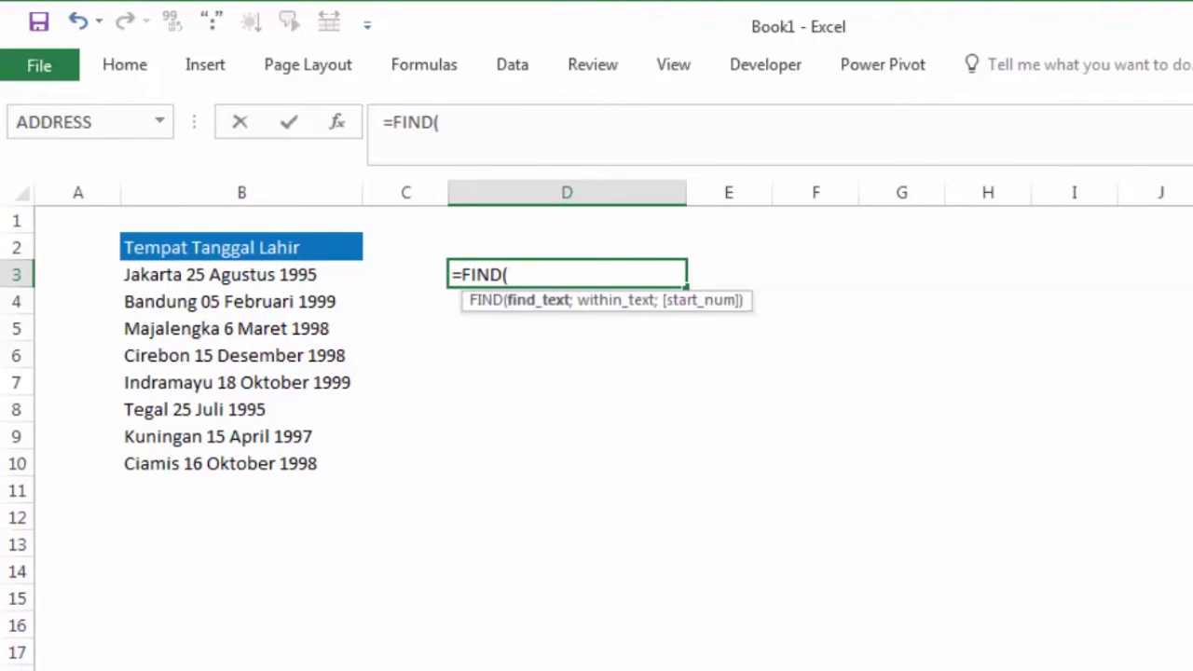
pyautogui.write('" ')
pyautogui.write('"')
pyautogui.write(';')
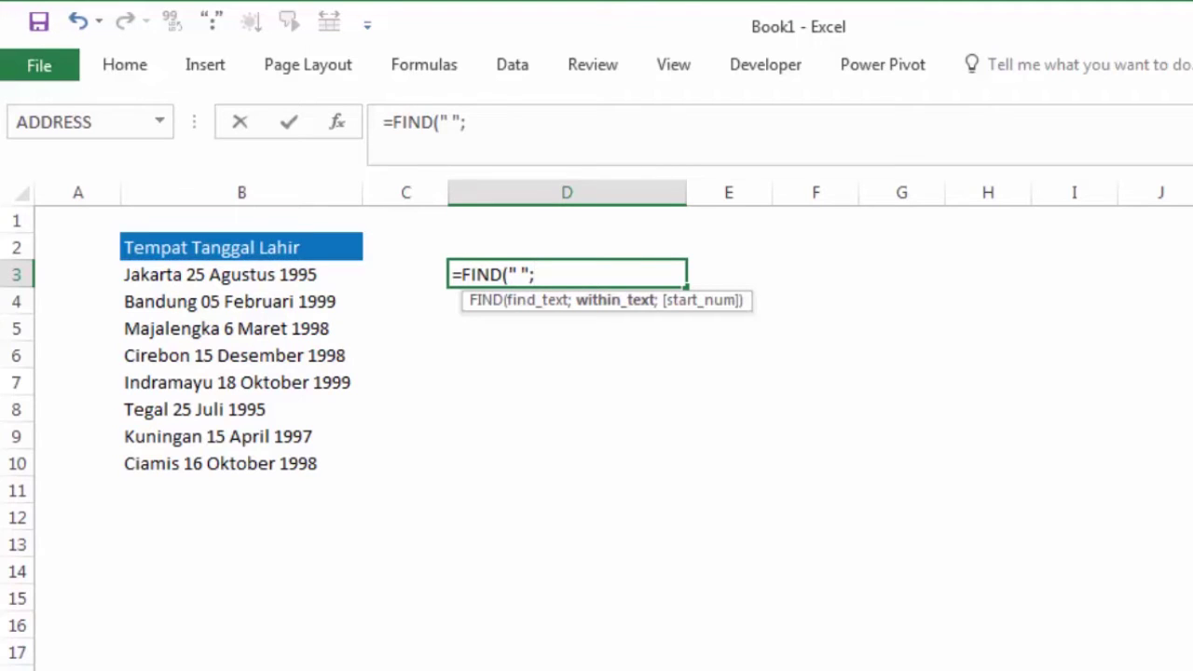
pyautogui.click(233, 273)
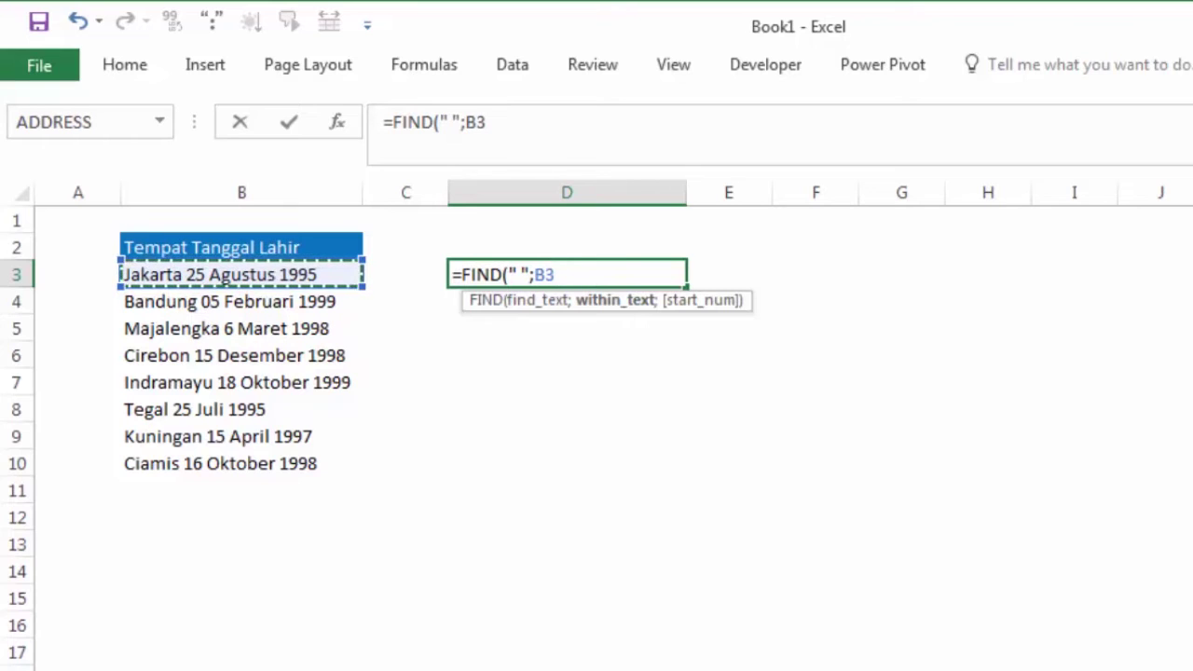
pyautogui.write(';1')
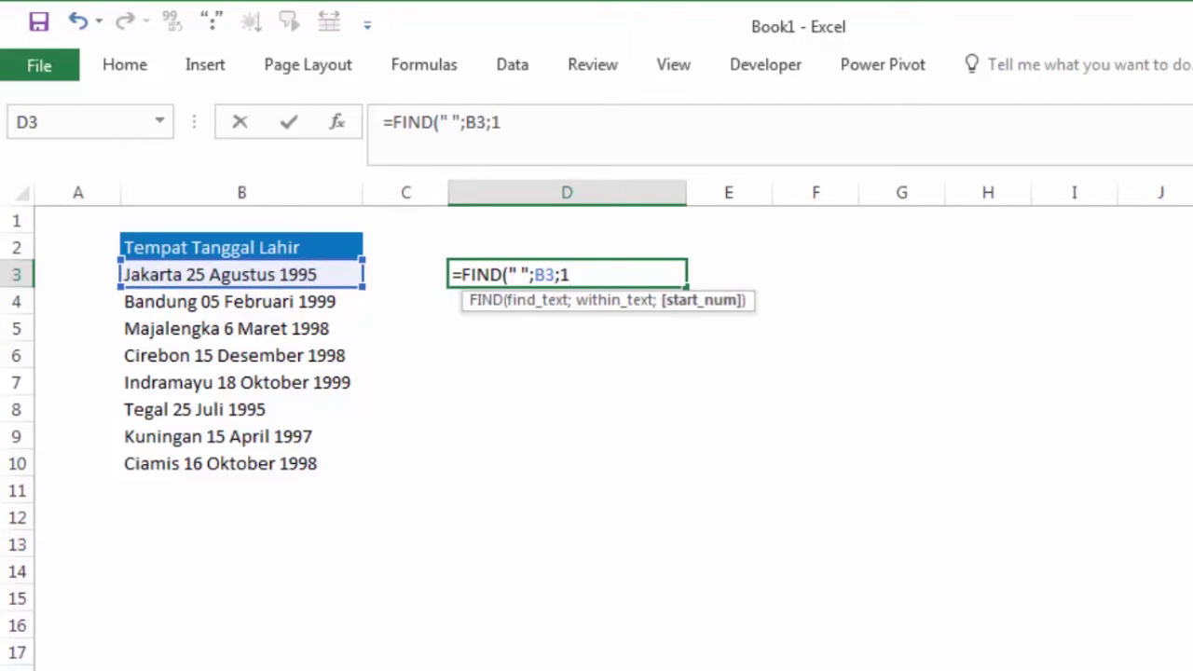
pyautogui.press('Return')
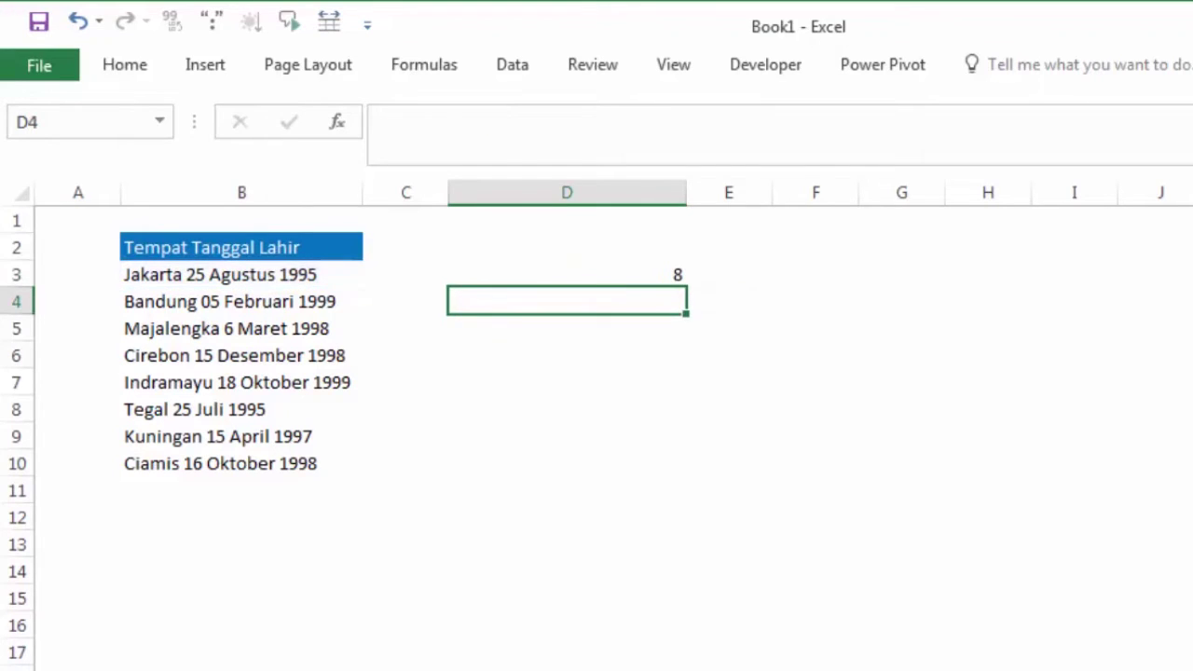
# Wrap D3's FIND in LEFT, accepting the corrected =LEFT(B3;FIND(" ";B3;1)) that shows Jakarta.
pyautogui.click(567, 274)
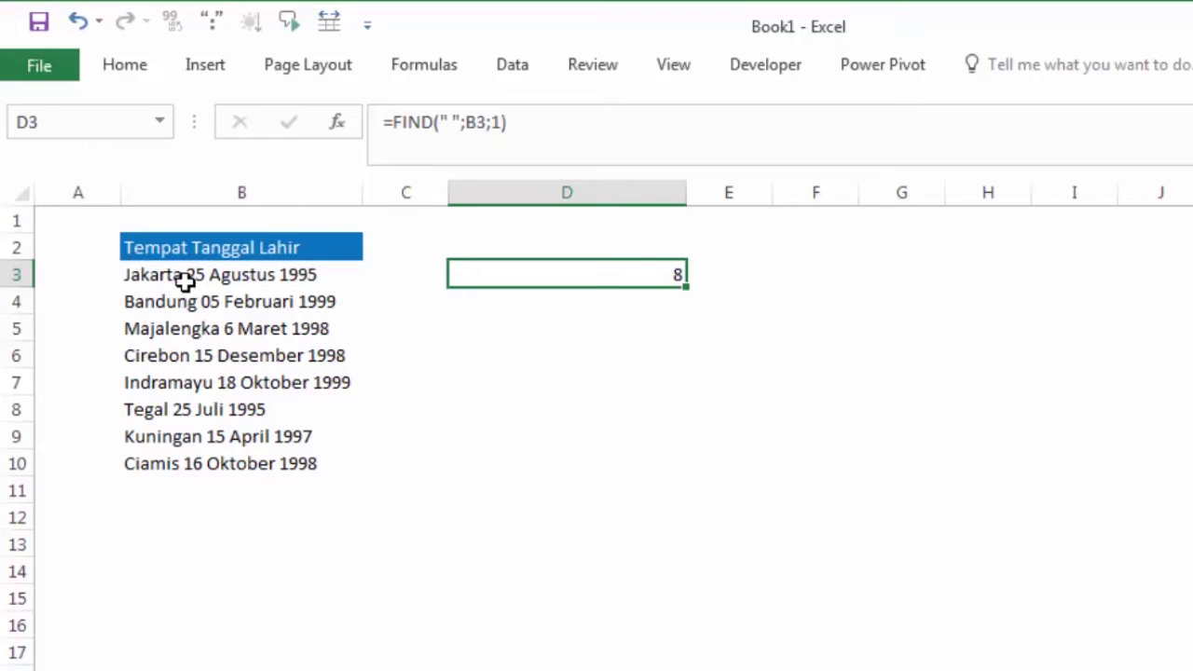
pyautogui.doubleClick(612, 274)
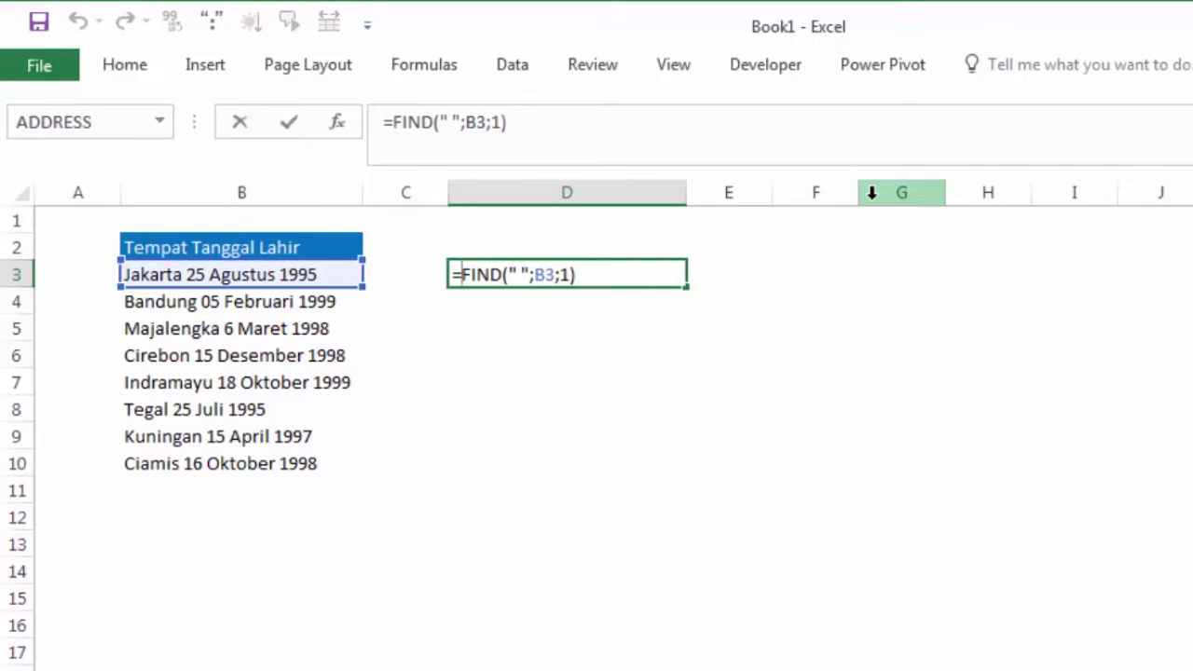
pyautogui.write('le')
pyautogui.press('Tab')
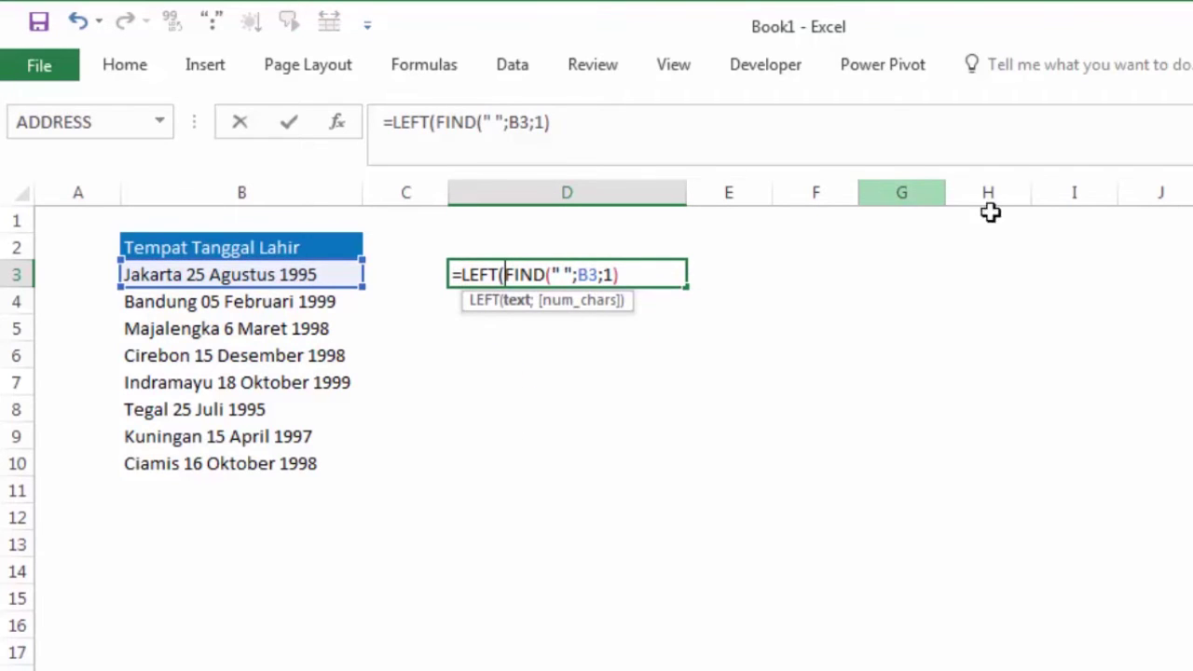
pyautogui.click(312, 274)
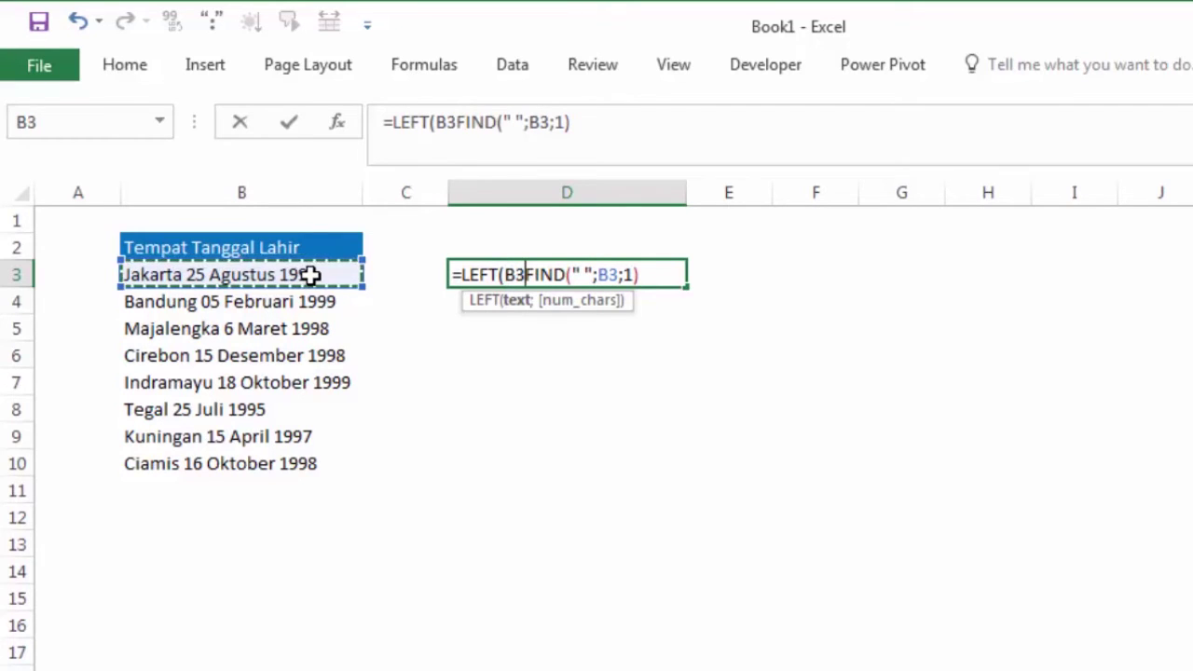
pyautogui.write(';')
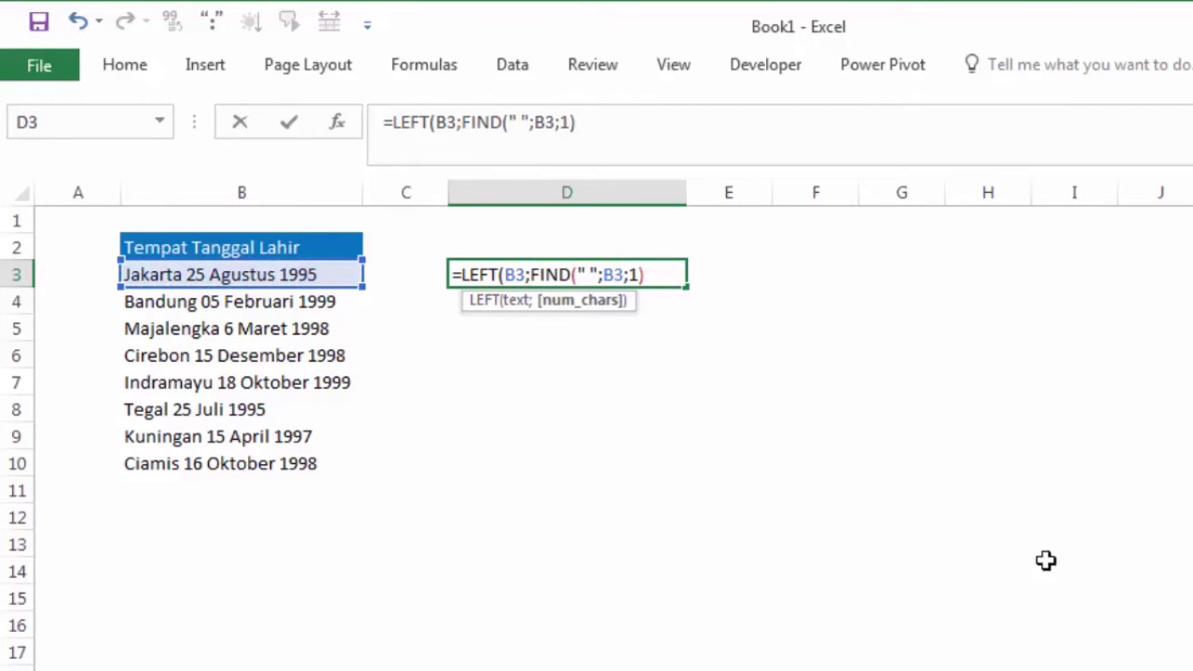
pyautogui.press('Return')
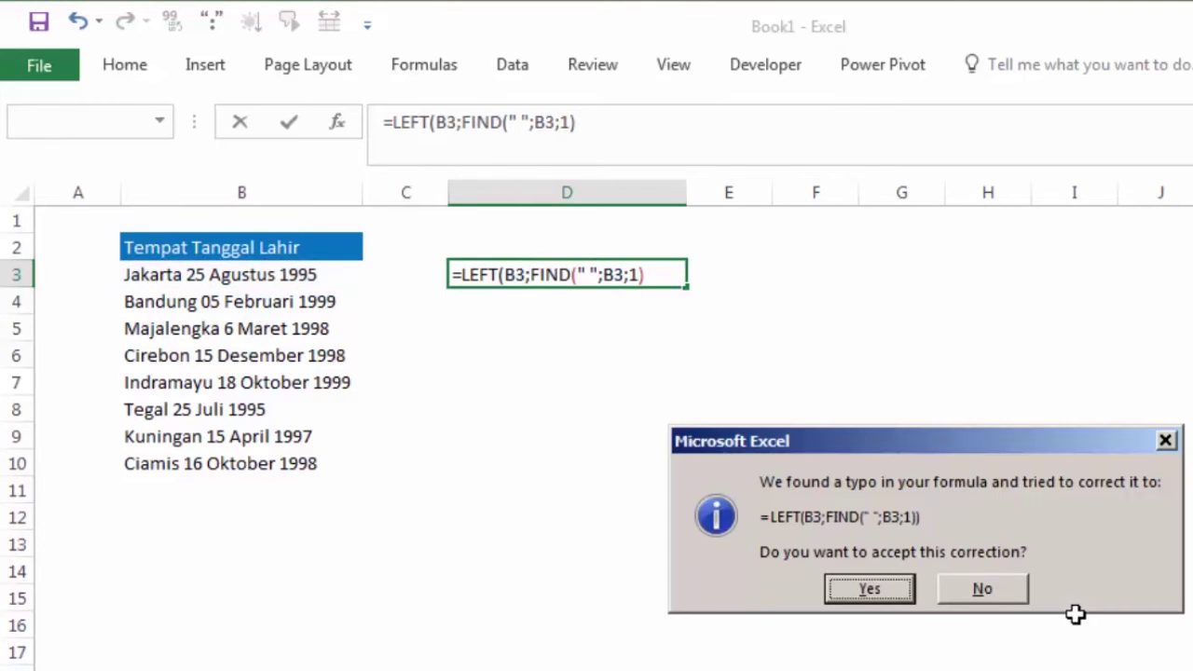
pyautogui.moveTo(985, 452); pyautogui.dragTo(690, 393)
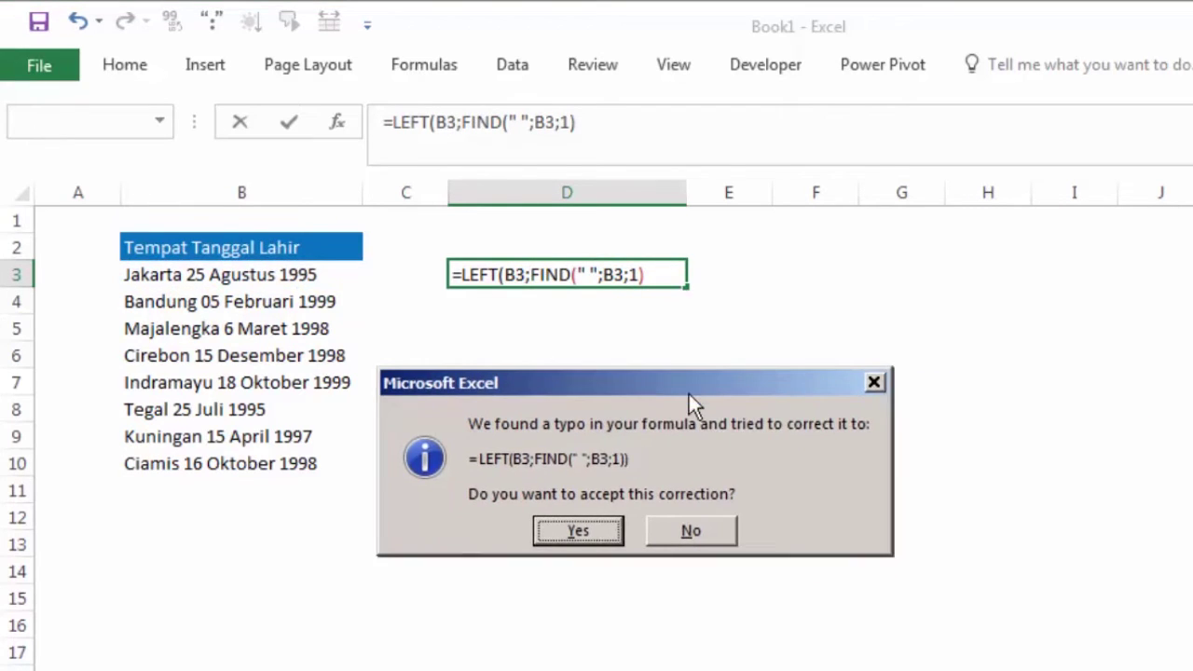
pyautogui.click(601, 534)
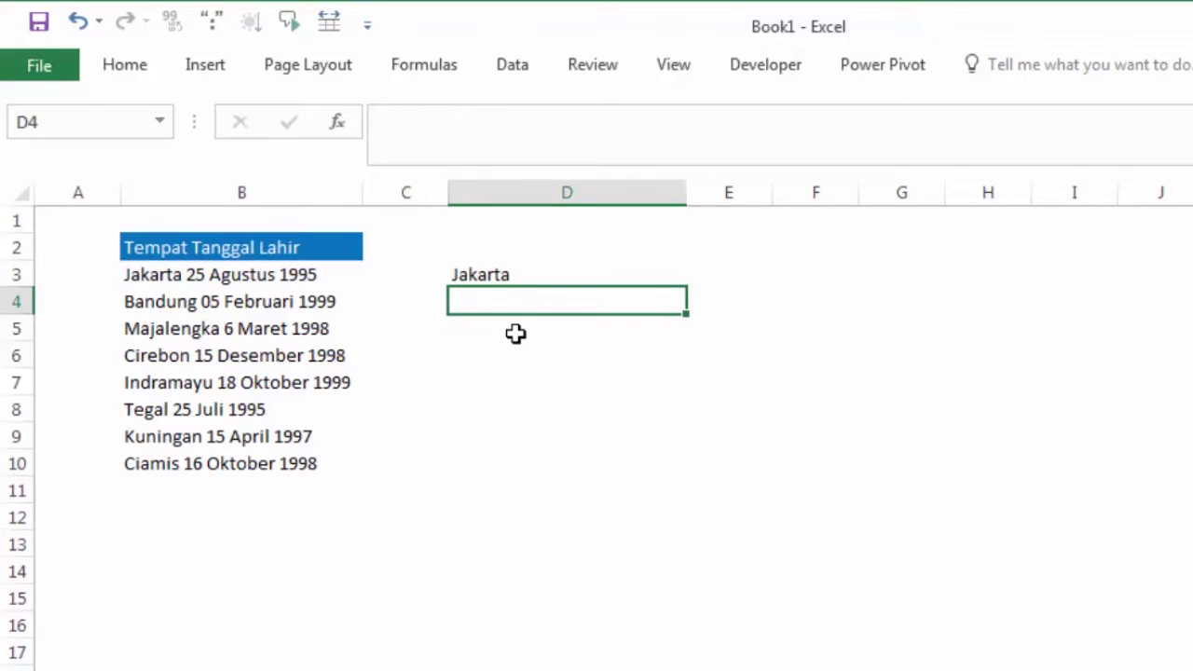
# Append &"," to D3's LEFT formula so the cell reads 'Jakarta ,'.
pyautogui.doubleClick(512, 273)
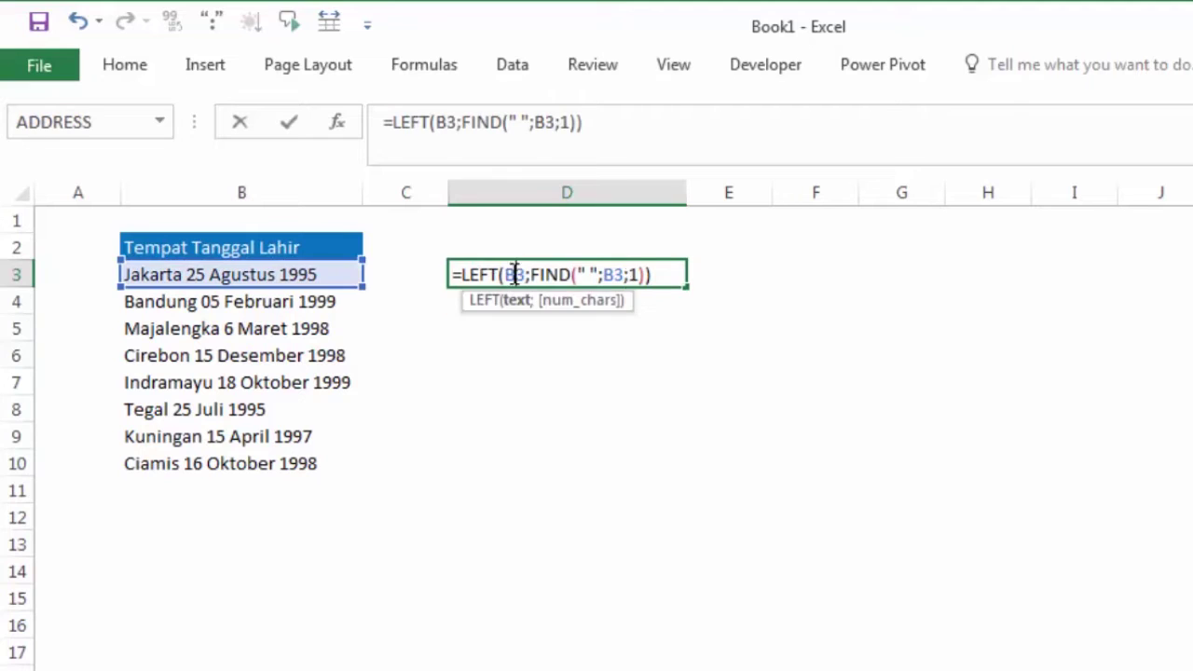
pyautogui.click(666, 274)
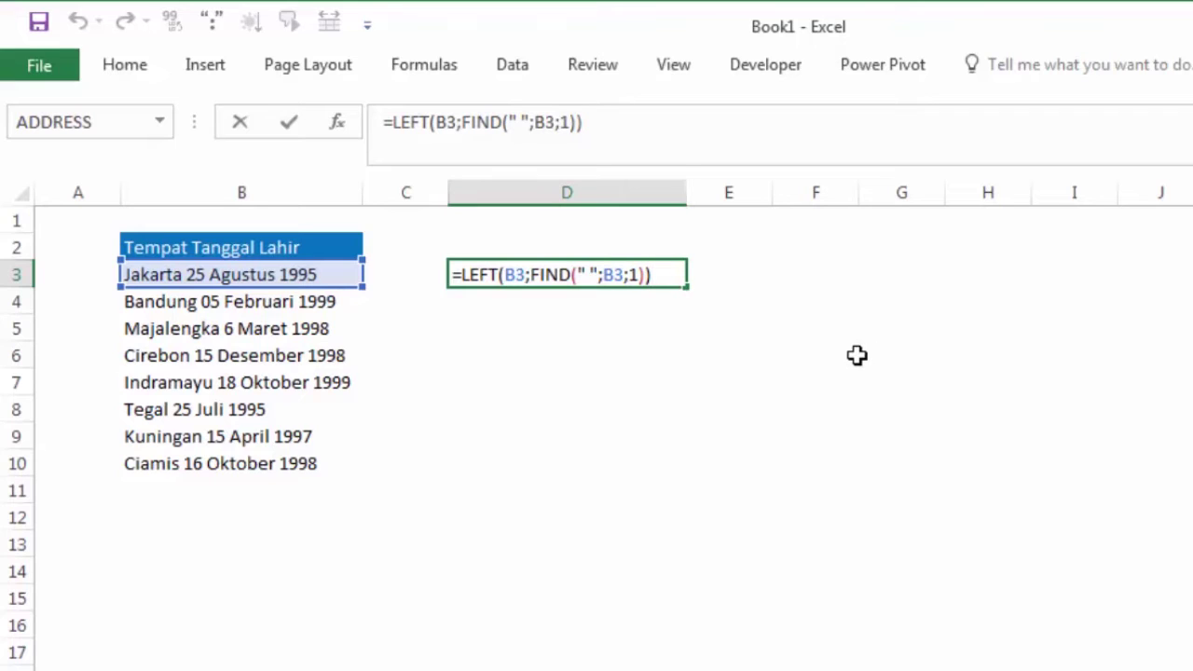
pyautogui.write('&')
pyautogui.write('"')
pyautogui.write(',"')
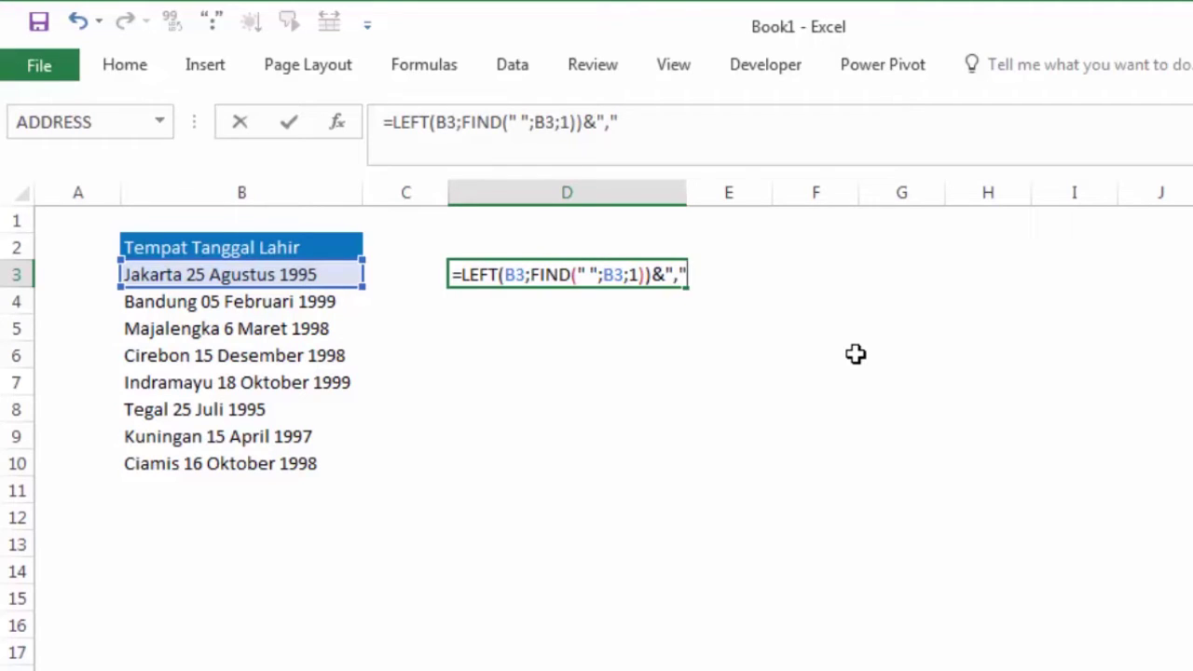
pyautogui.press('Return')
pyautogui.press('Up')
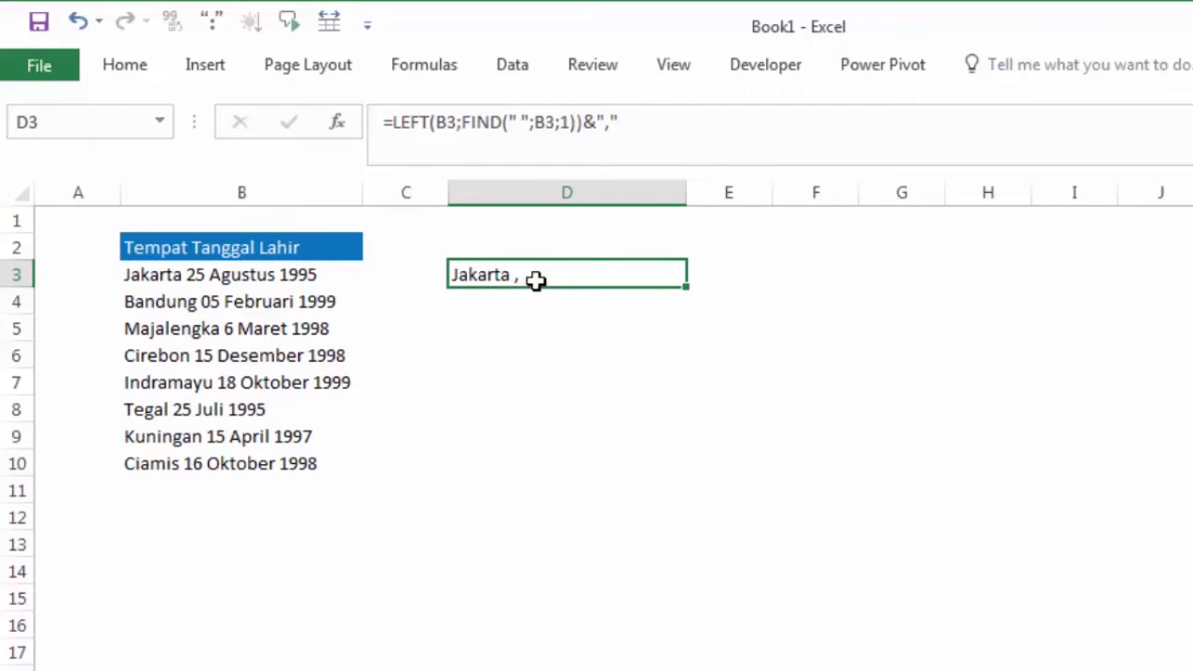
pyautogui.doubleClick(538, 275)
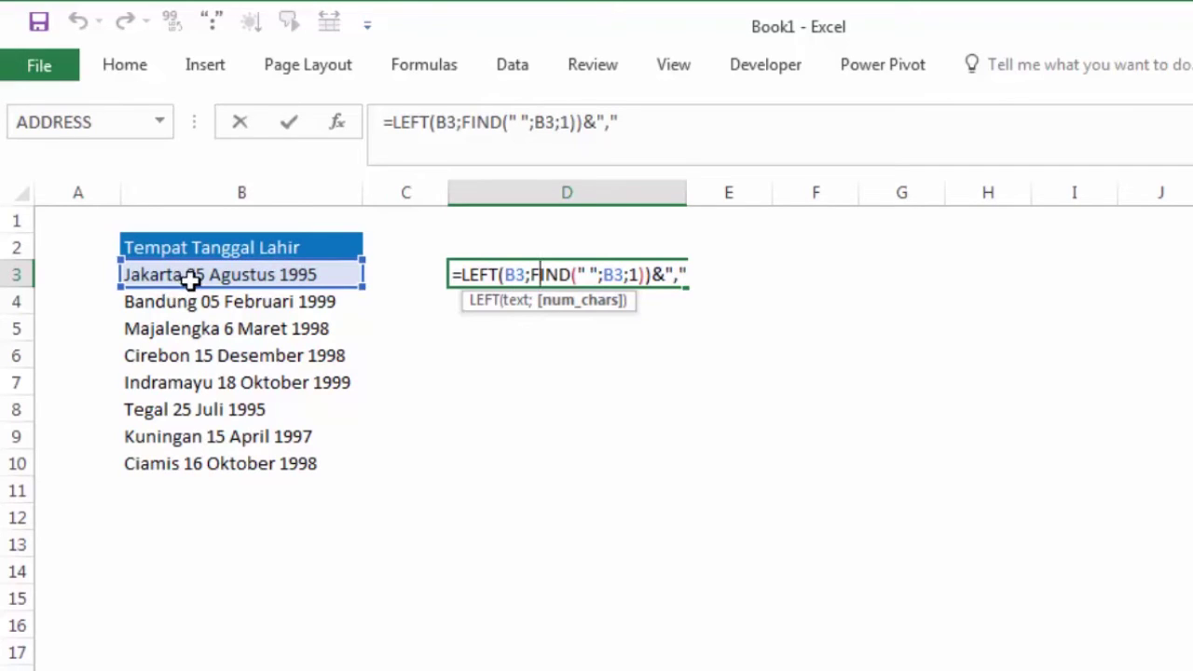
# Subtract 1 from the inner FIND in D3 so the city loses its trailing space.
pyautogui.click(648, 280)
pyautogui.write('-1')
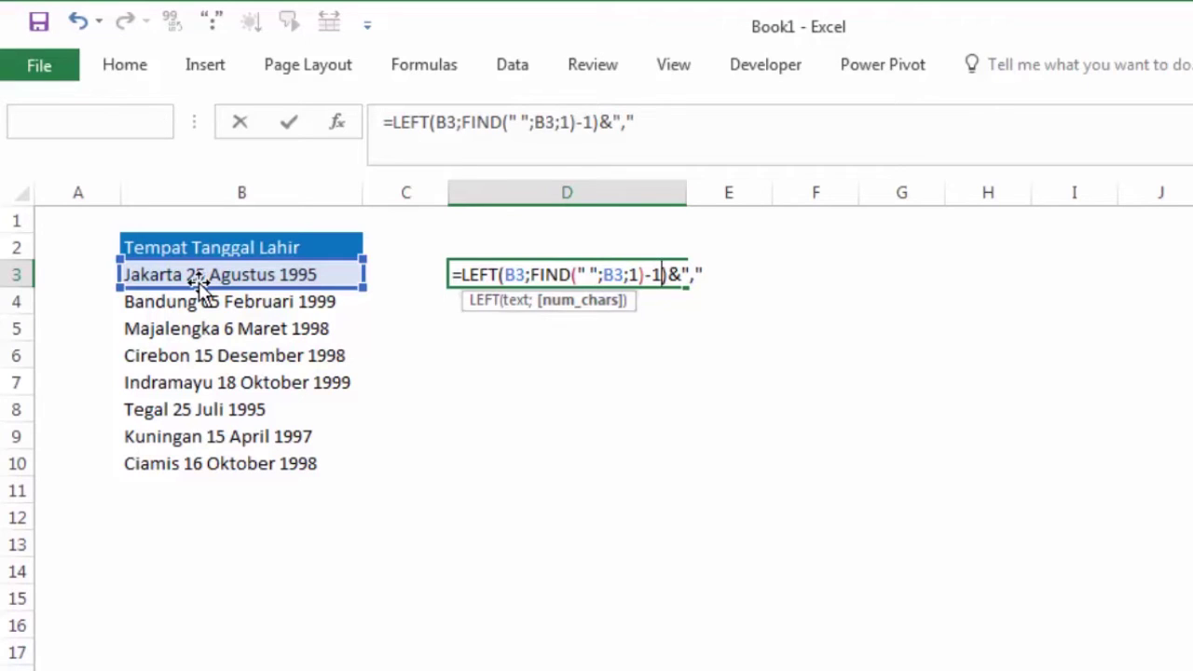
pyautogui.press('Return')
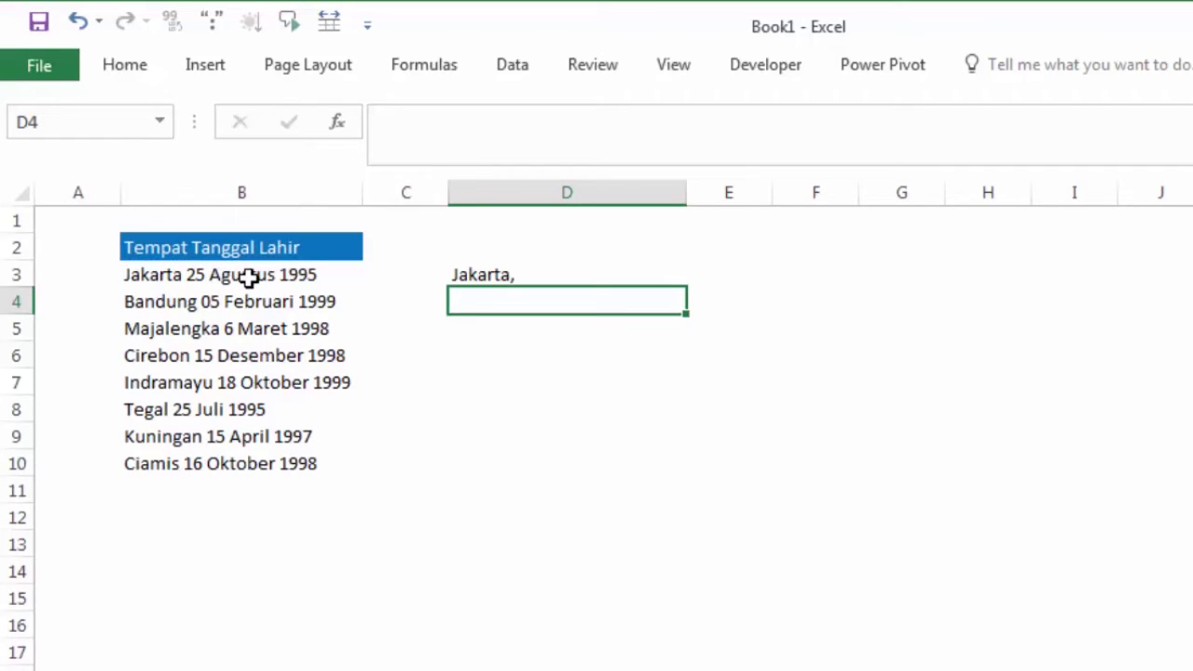
# Append &FIND(" ";B3;1) to D3's formula, making the cell show Jakarta,8.
pyautogui.click(491, 277)
pyautogui.press('F2')
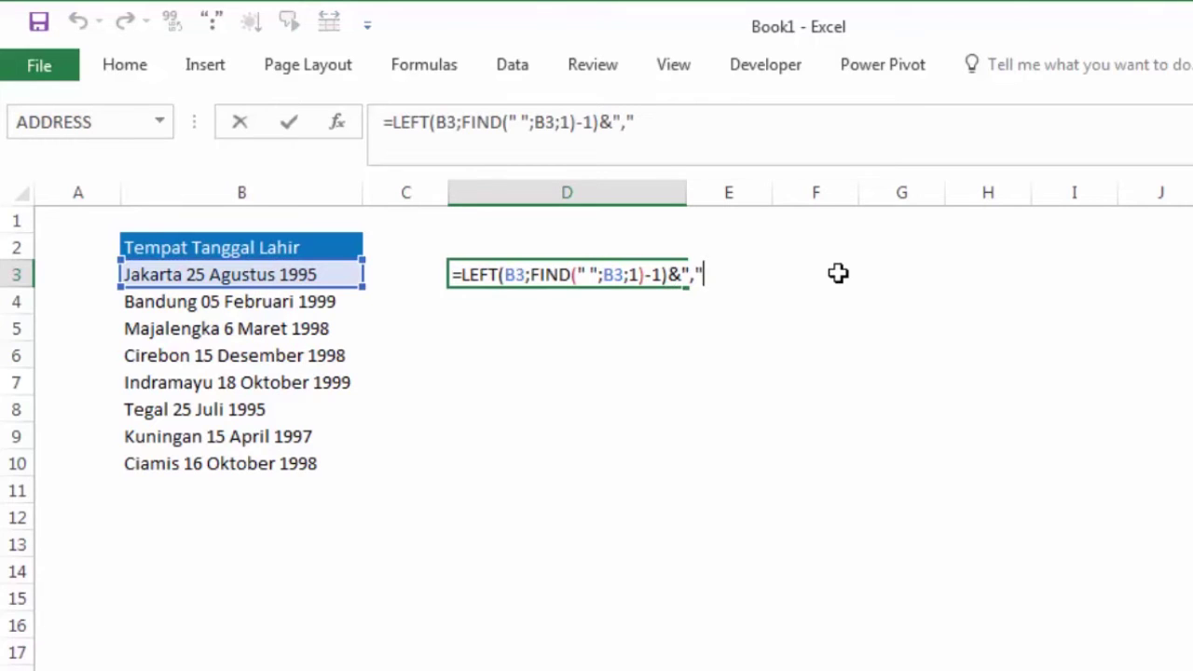
pyautogui.write('&')
pyautogui.write('fin')
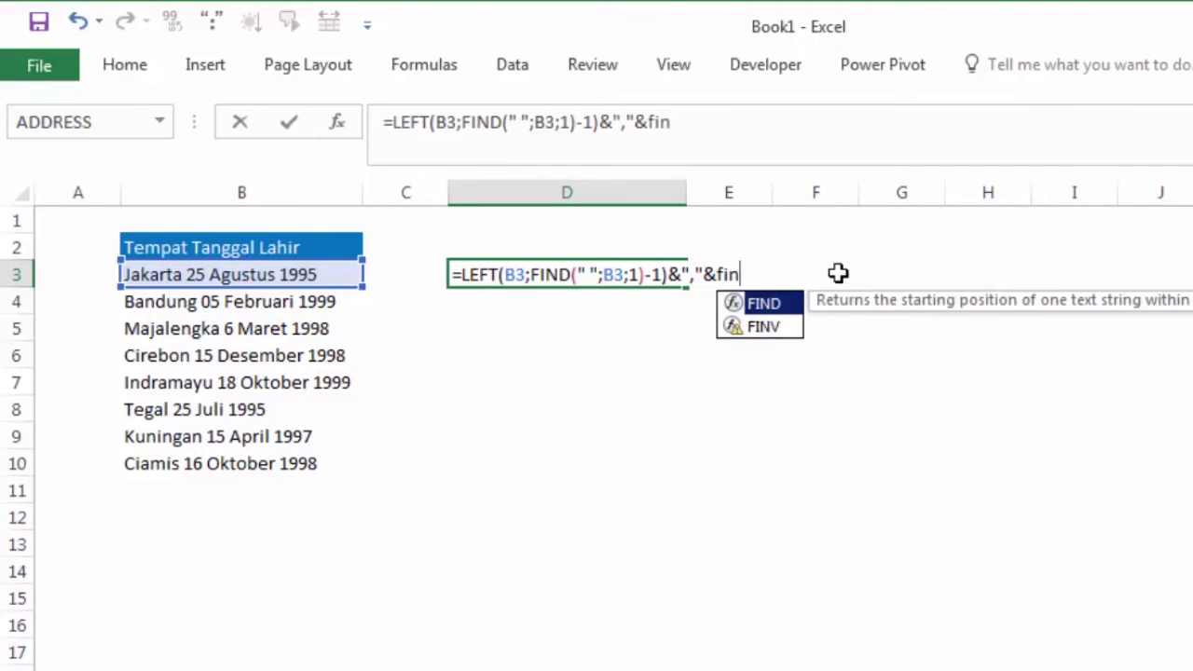
pyautogui.press('Tab')
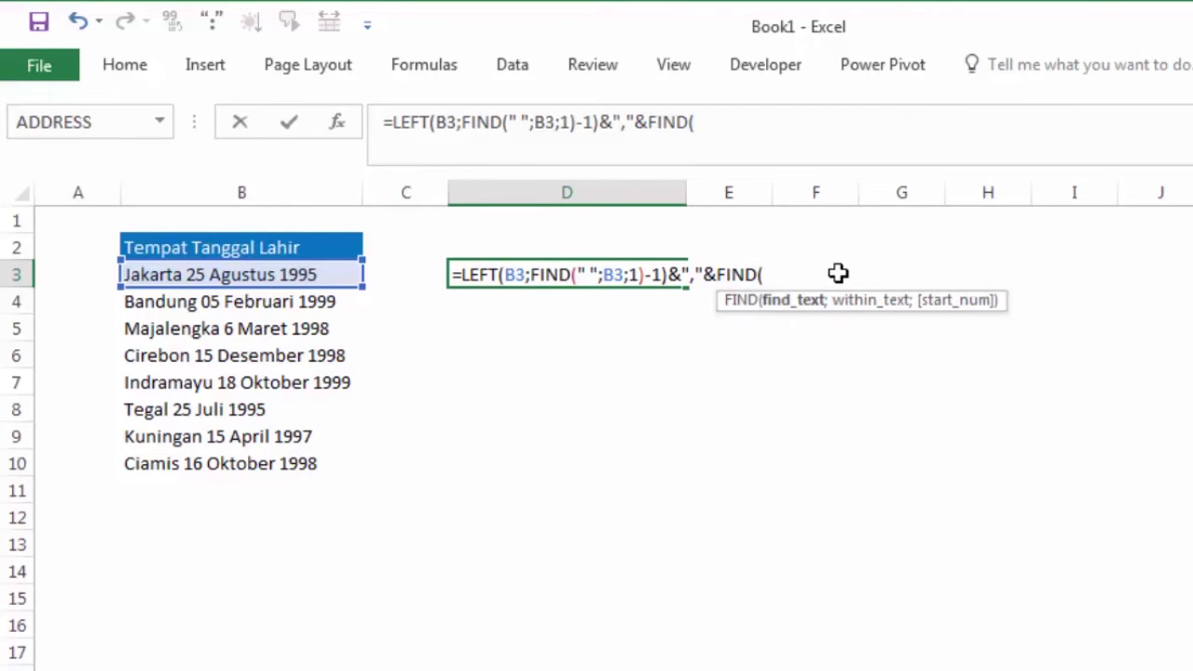
pyautogui.write('" ')
pyautogui.write('"')
pyautogui.write(';')
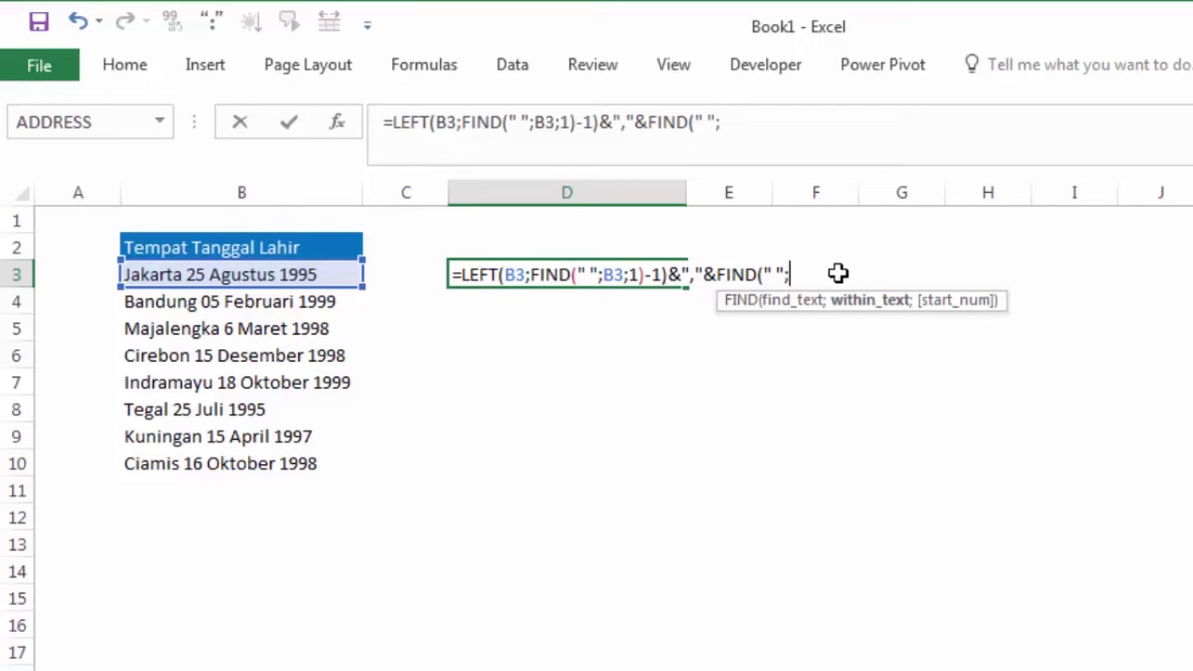
pyautogui.click(278, 277)
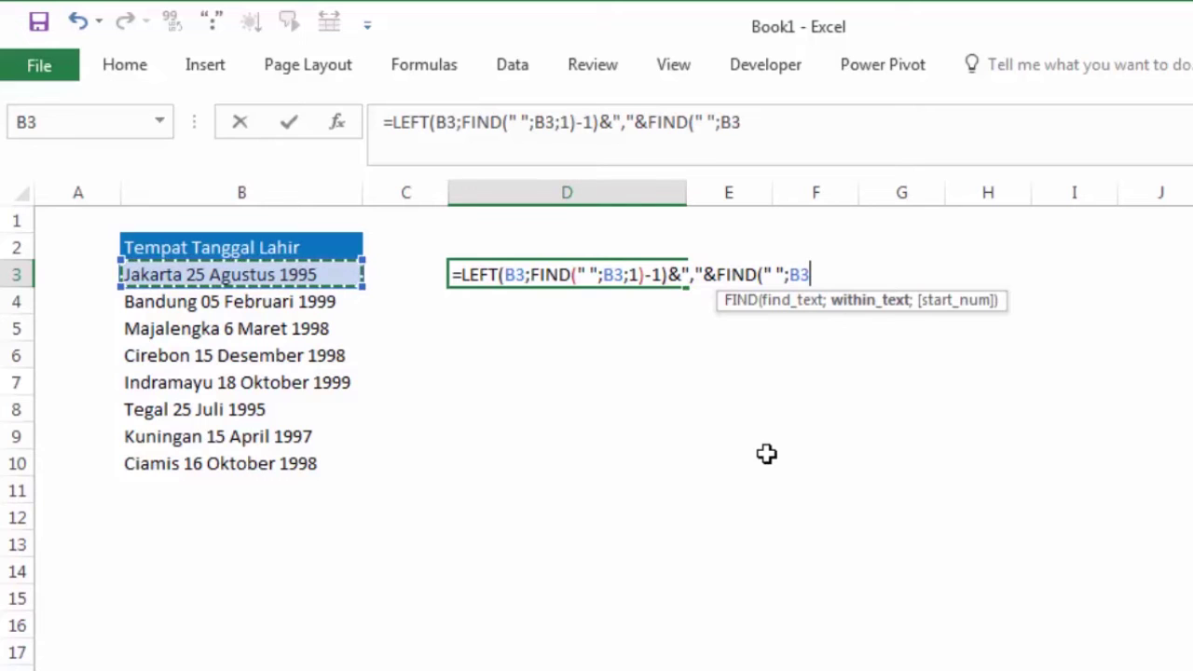
pyautogui.write(';1')
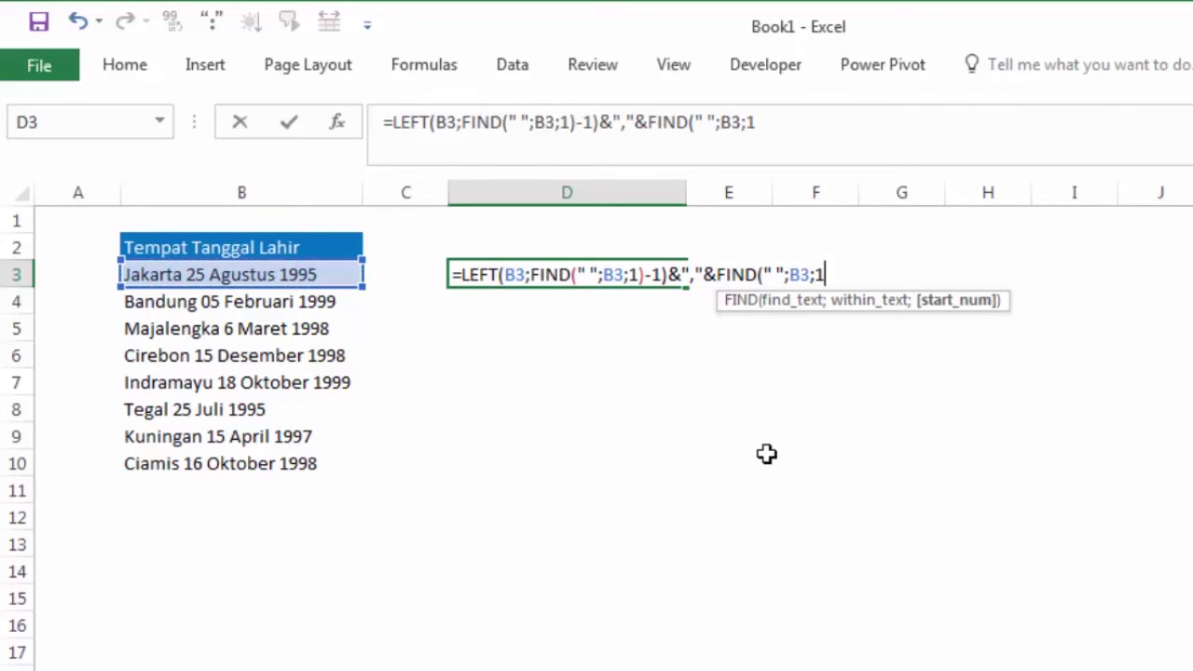
pyautogui.press('Return')
pyautogui.press('Return')
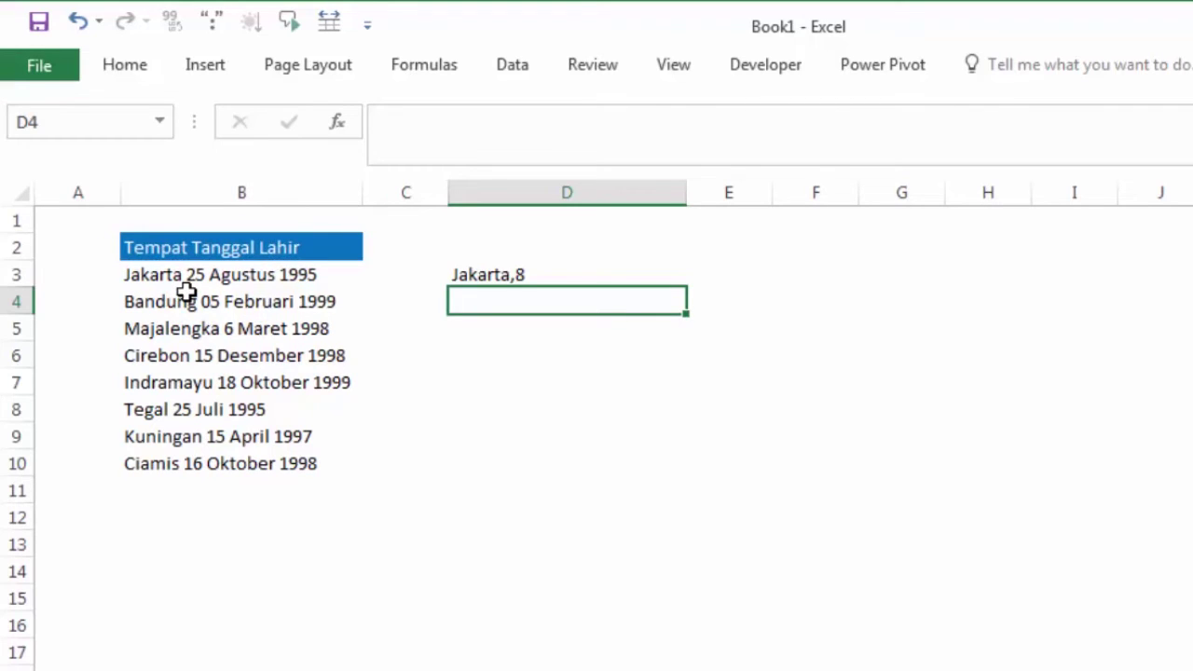
# Wrap the second FIND in D3's formula inside MID, using B3 as the source text.
pyautogui.click(467, 272)
pyautogui.doubleClick(466, 272)
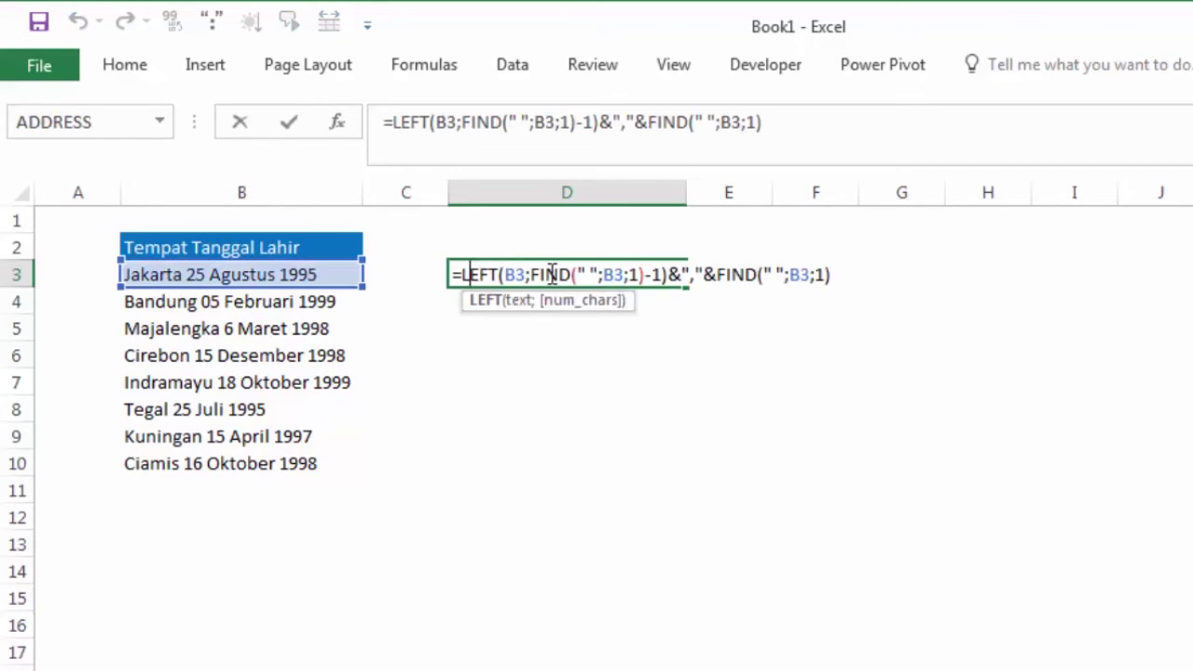
pyautogui.click(716, 275)
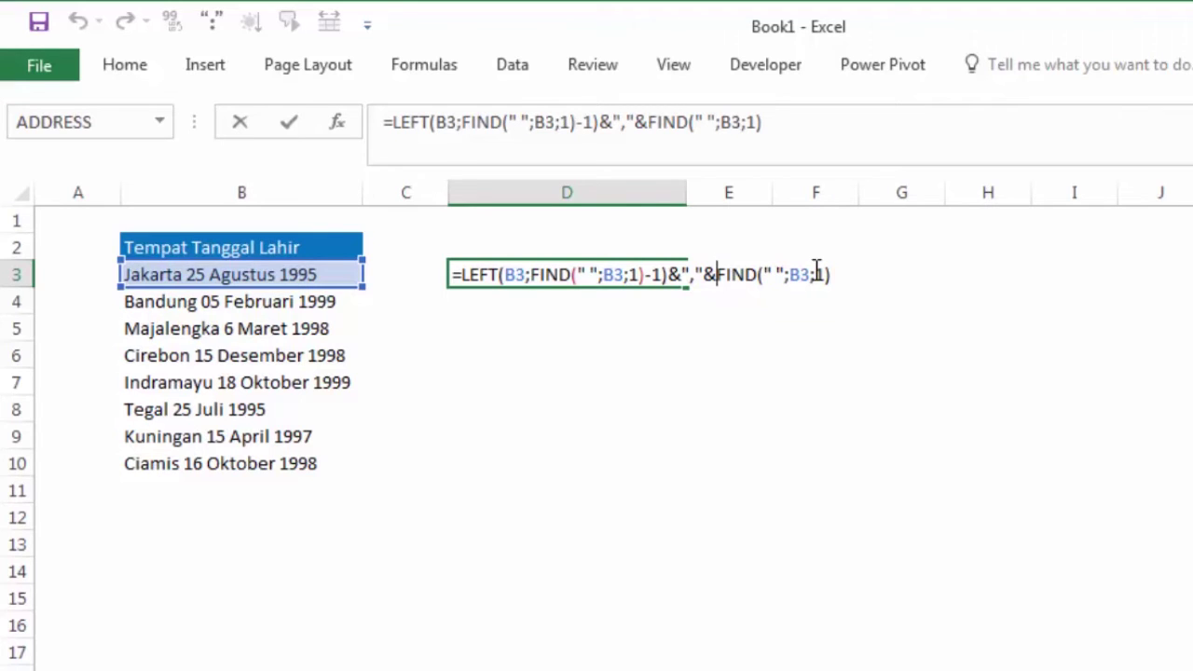
pyautogui.write('mid')
pyautogui.press('Tab')
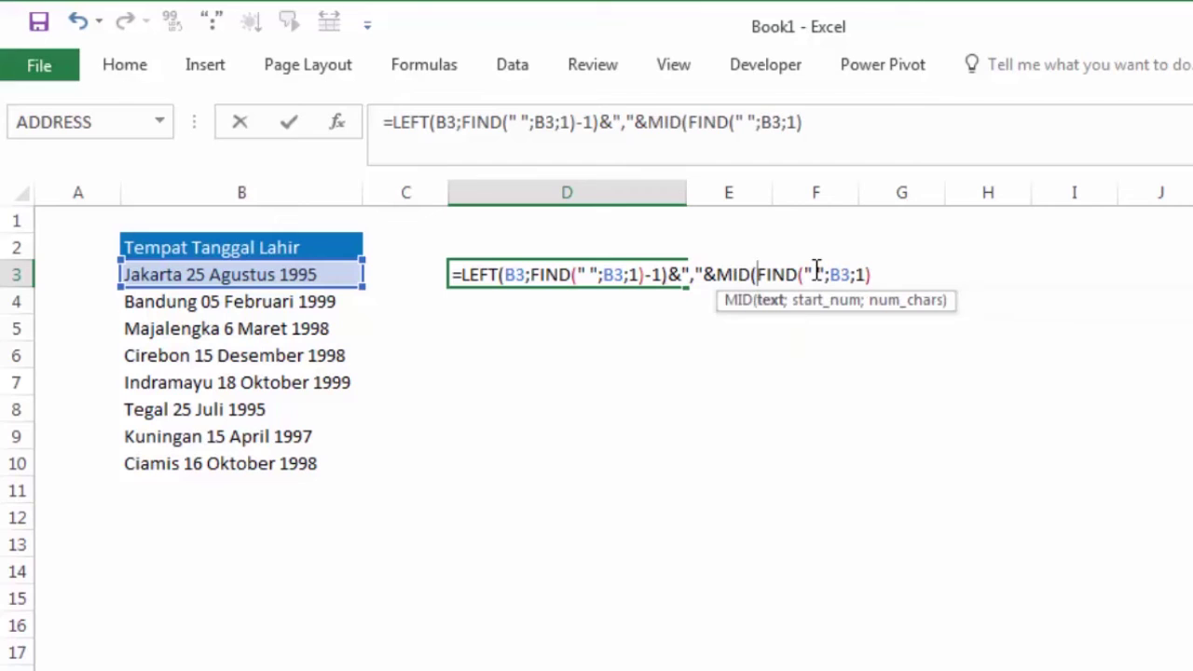
pyautogui.press('End')
pyautogui.press('Left')
pyautogui.press('Left')
pyautogui.press('Left')
pyautogui.click(336, 274)
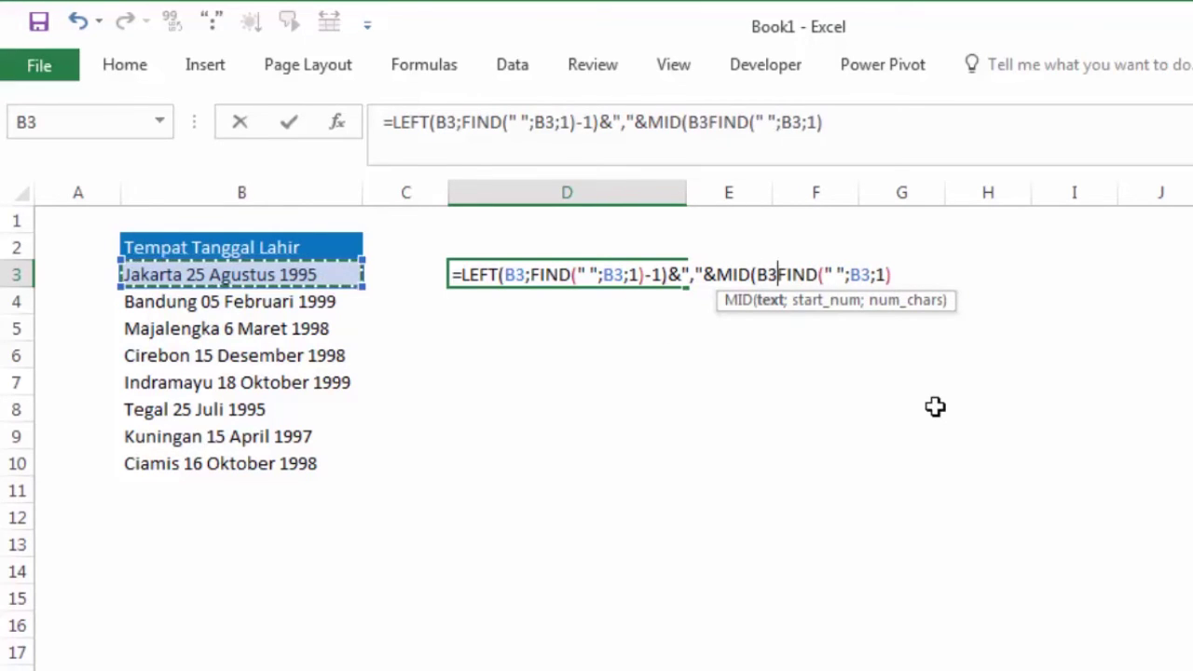
pyautogui.write(';')
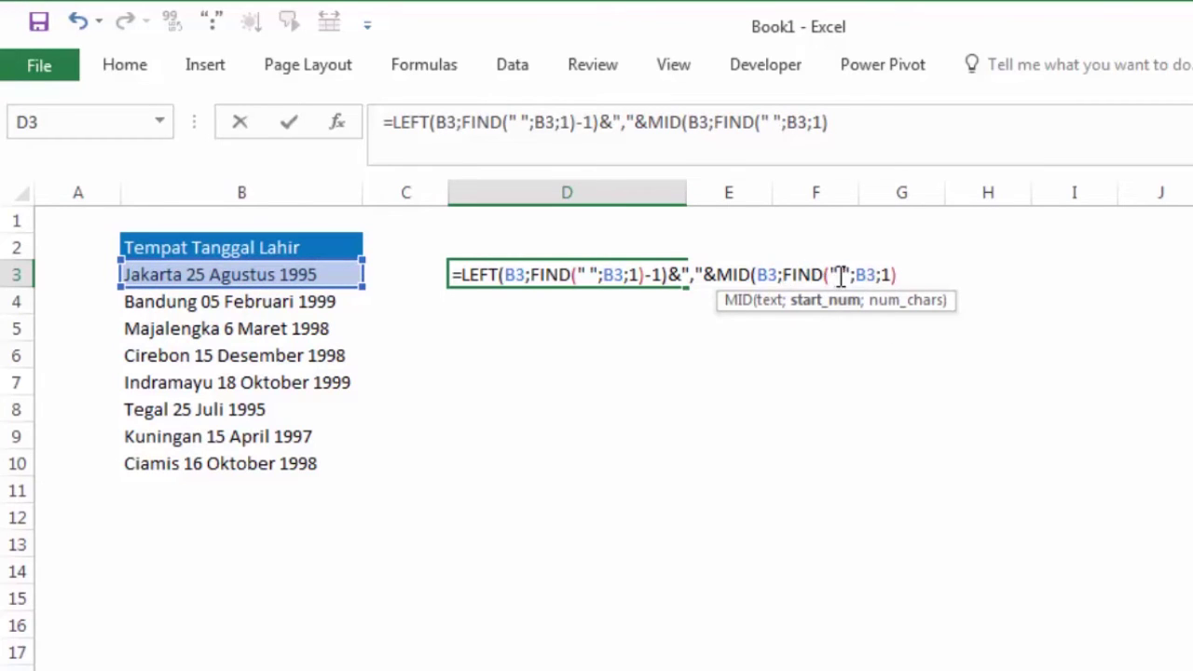
# Give MID a length of 255 and accept the correction, yielding 'Jakarta, 25 Agustus 1995'.
pyautogui.click(924, 279)
pyautogui.write(';1')
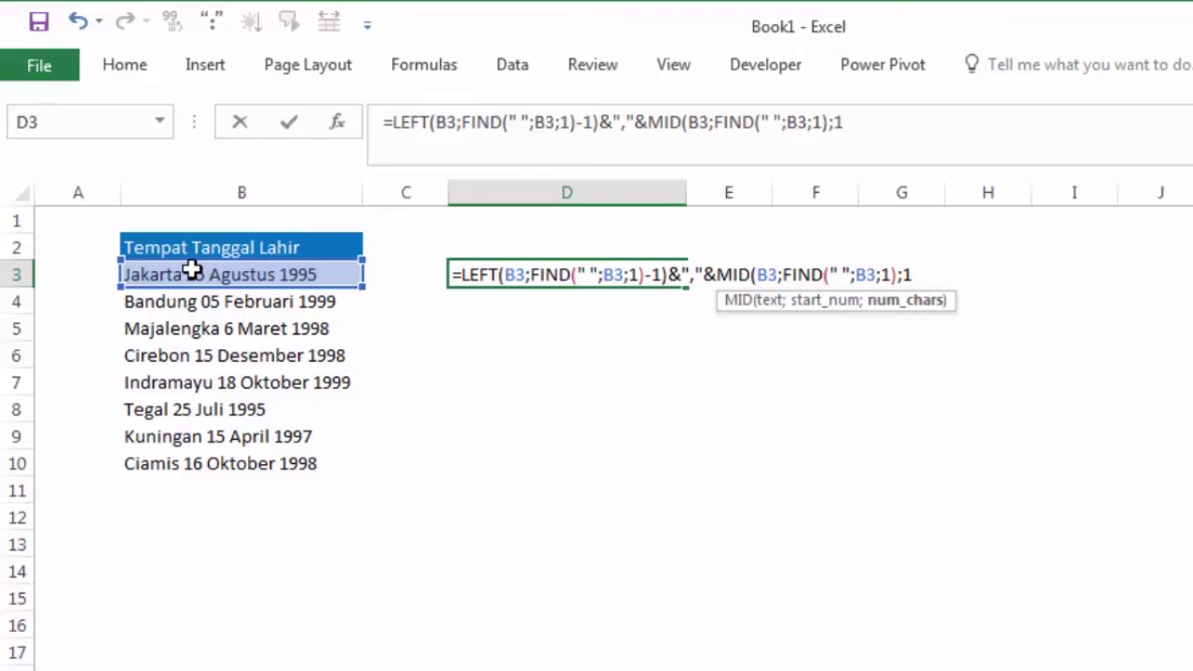
pyautogui.press('BackSpace')
pyautogui.write('25')
pyautogui.write('5')
pyautogui.press('Return')
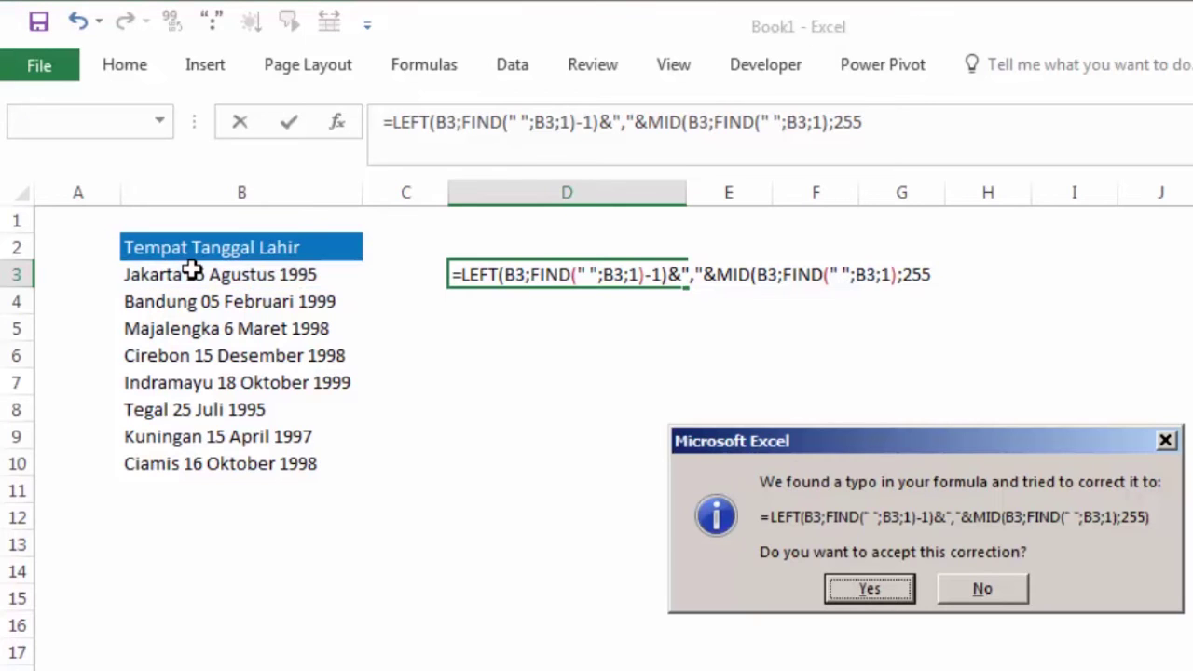
pyautogui.click(842, 589)
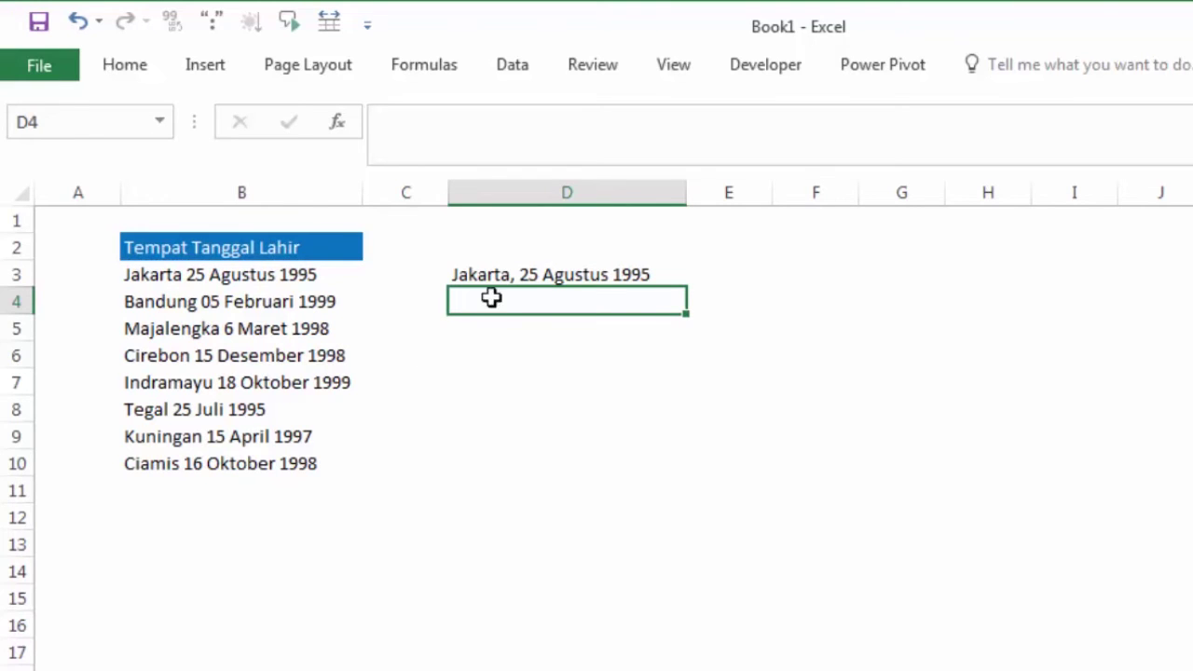
# Fill D3's formula down through D4:D10.
pyautogui.click(684, 279)
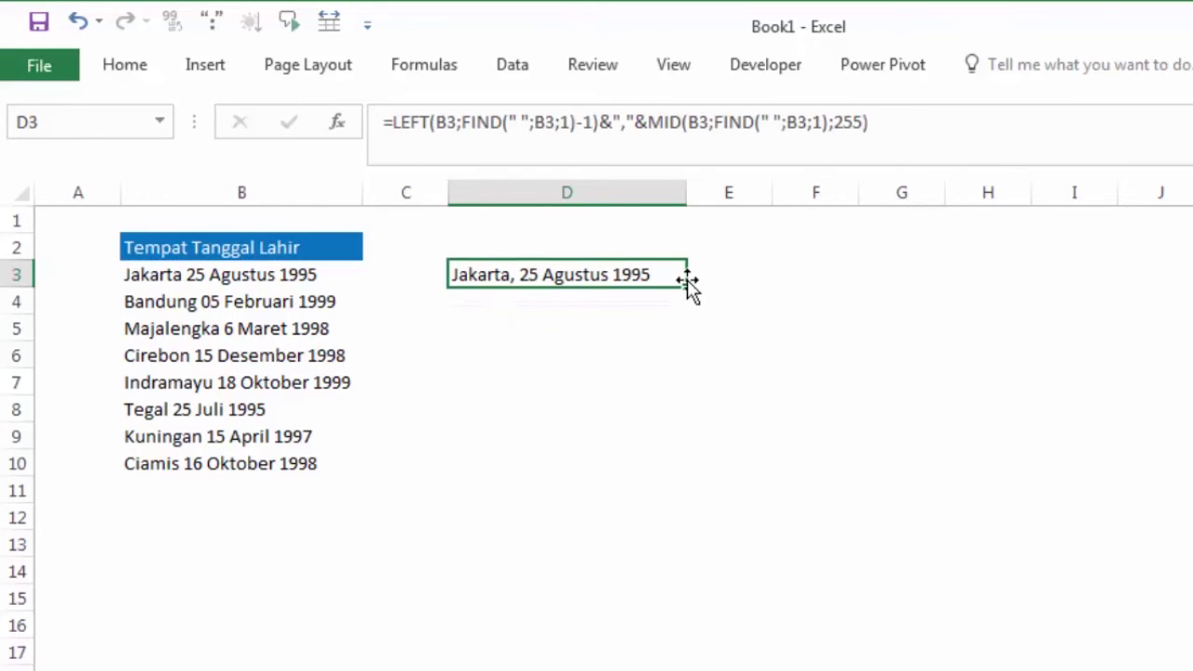
pyautogui.moveTo(686, 286)
pyautogui.mouseDown()
pyautogui.moveTo(688, 499)
pyautogui.moveTo(688, 474)
pyautogui.mouseUp()
pyautogui.click(902, 405)
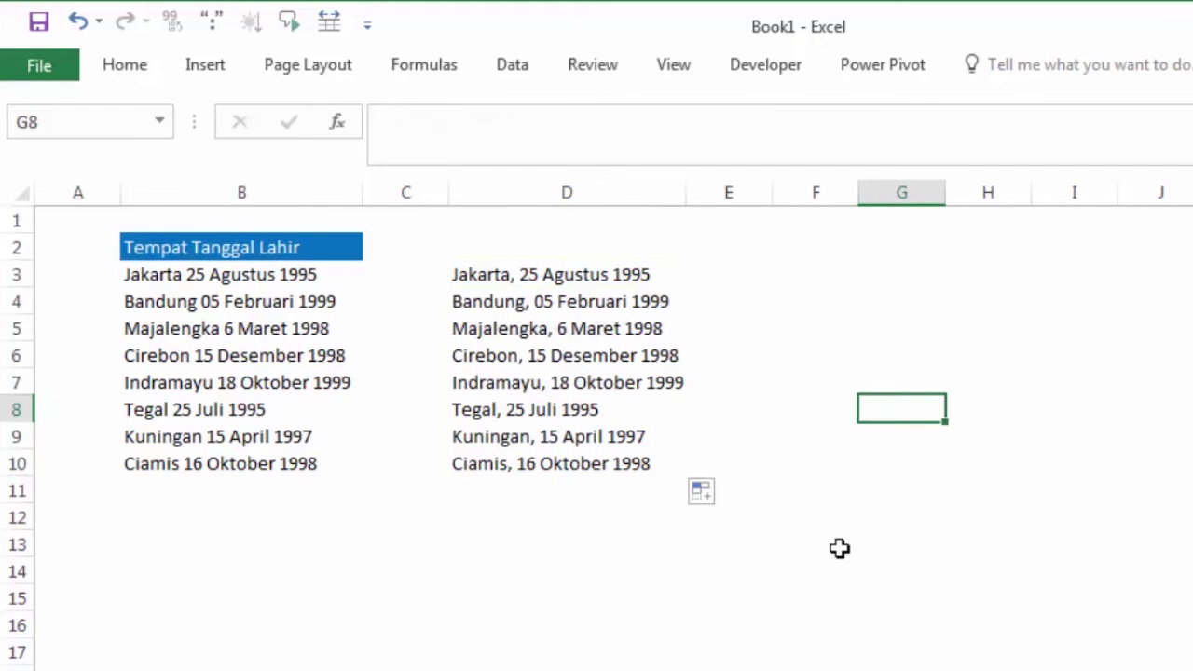
# Widen column D slightly and check the copied formulas in D4 to D6.
pyautogui.moveTo(687, 198); pyautogui.dragTo(695, 198)
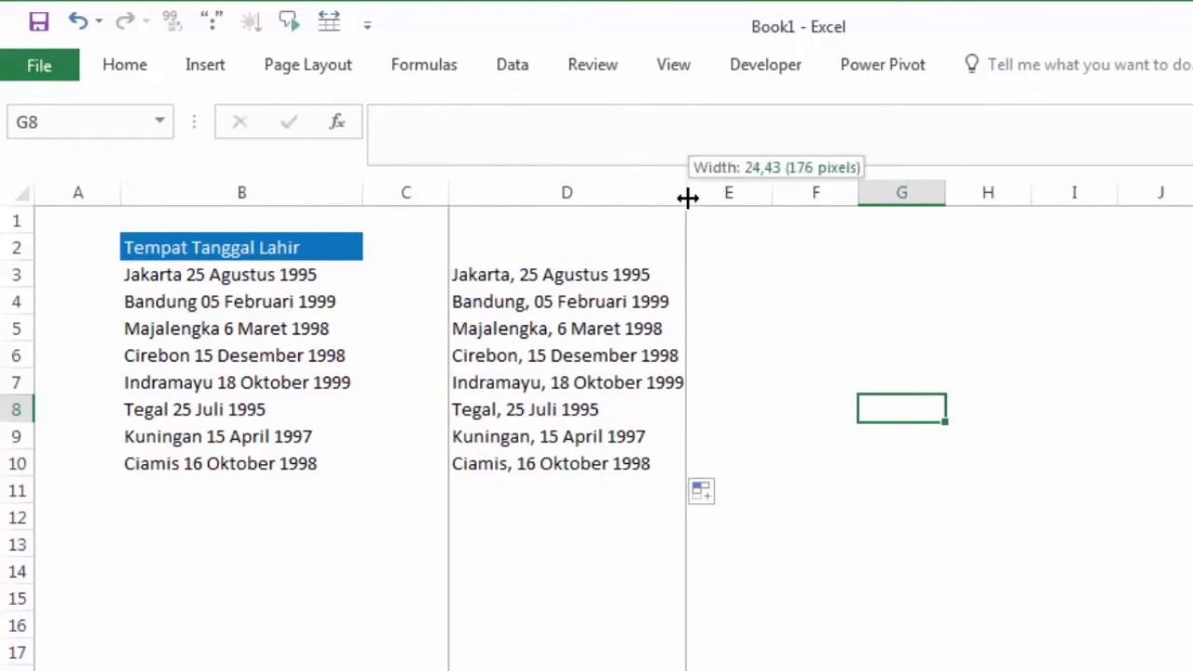
pyautogui.click(496, 305)
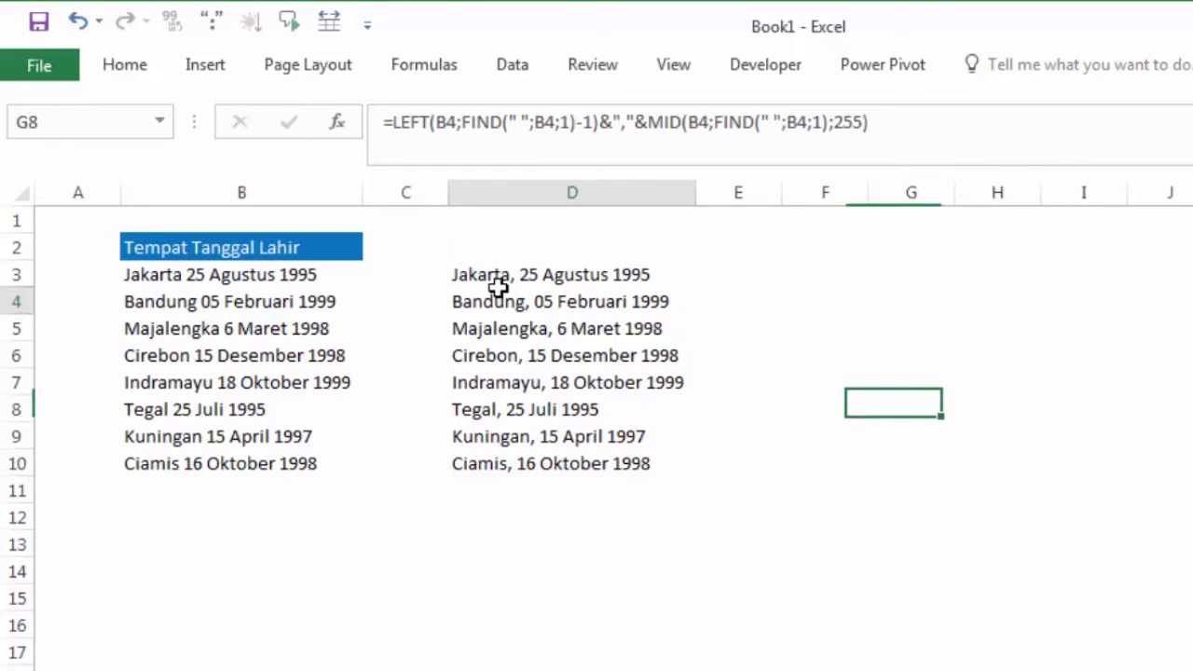
pyautogui.click(512, 270)
pyautogui.click(512, 304)
pyautogui.click(507, 346)
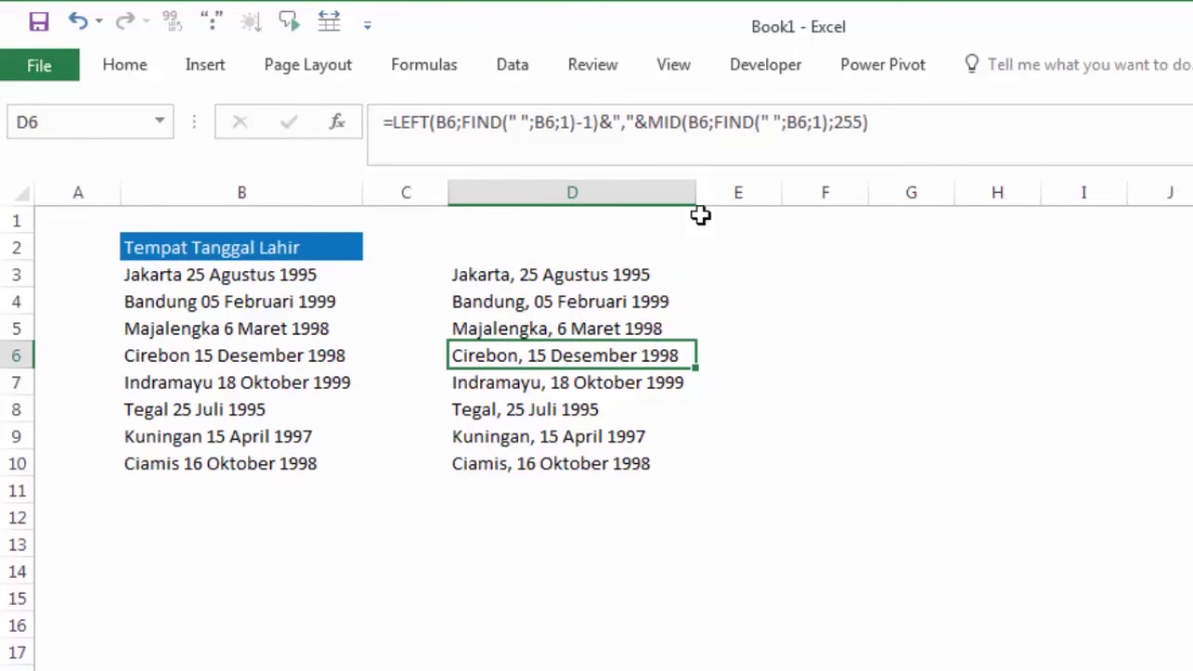
pyautogui.moveTo(690, 202); pyautogui.dragTo(709, 202)
pyautogui.click(741, 267)
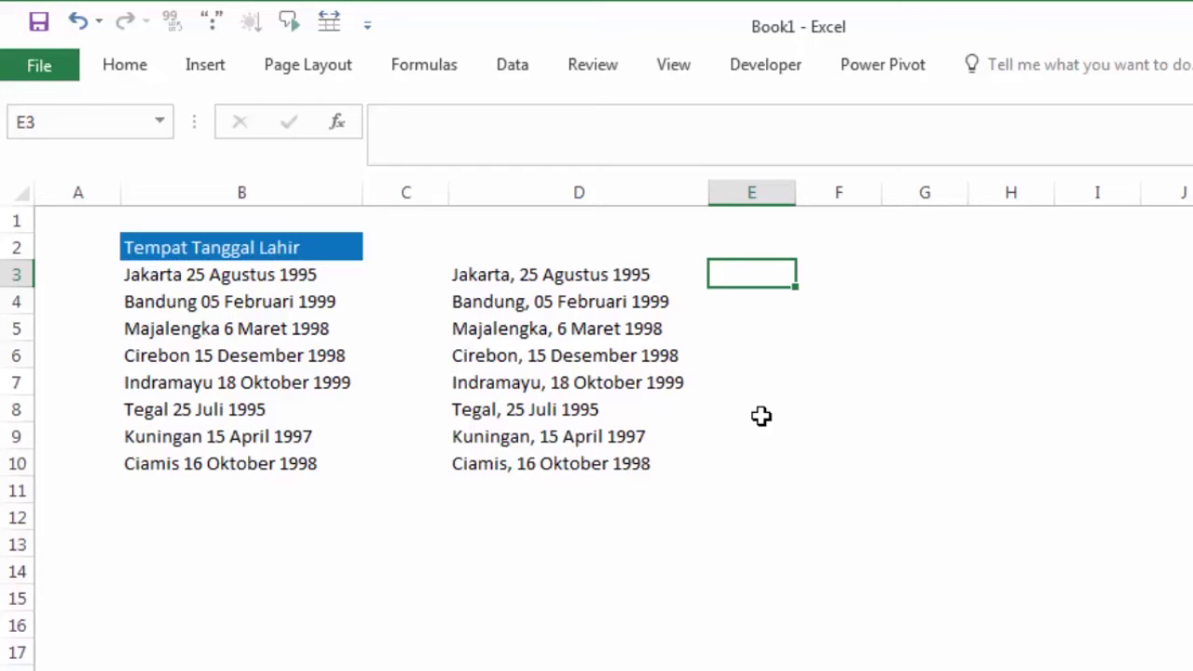
# Start a REPLACE formula on B3 in E3, then cancel it.
pyautogui.write('=rep')
pyautogui.press('Tab')
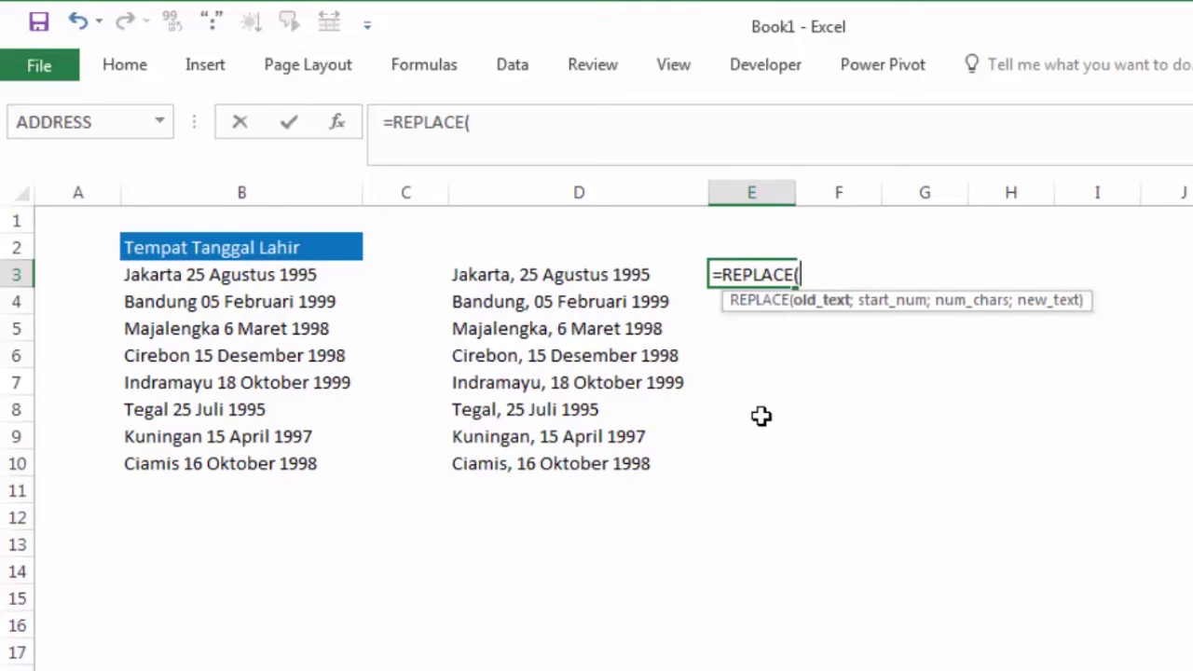
pyautogui.click(246, 277)
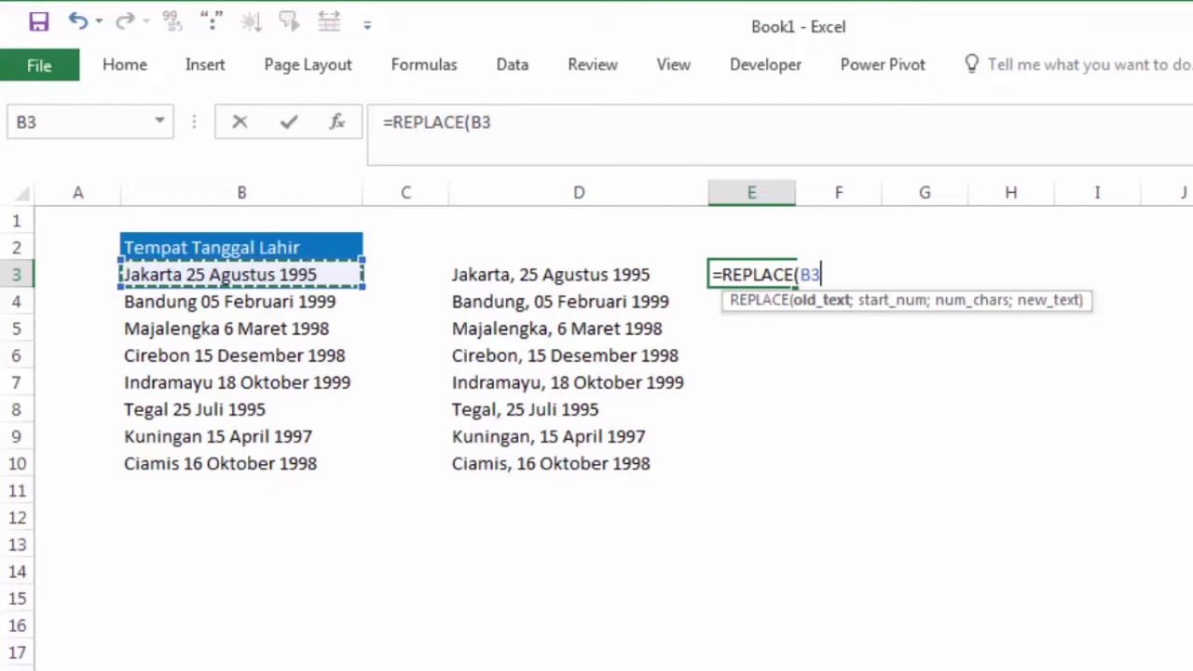
pyautogui.write(';')
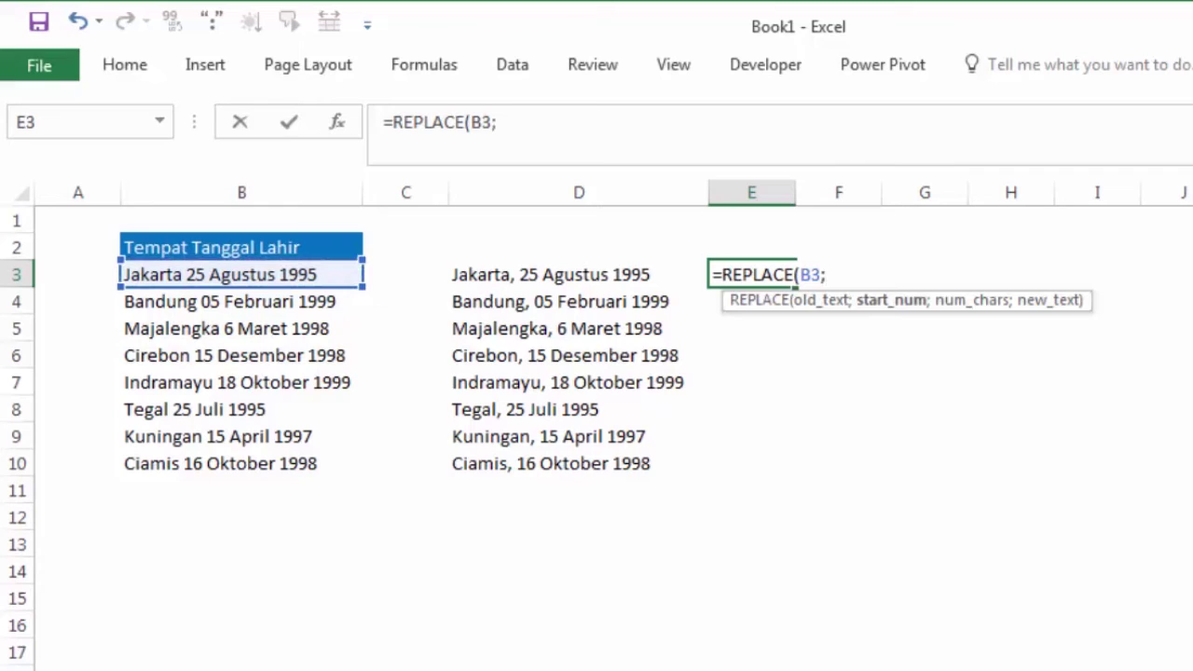
pyautogui.press('Escape')
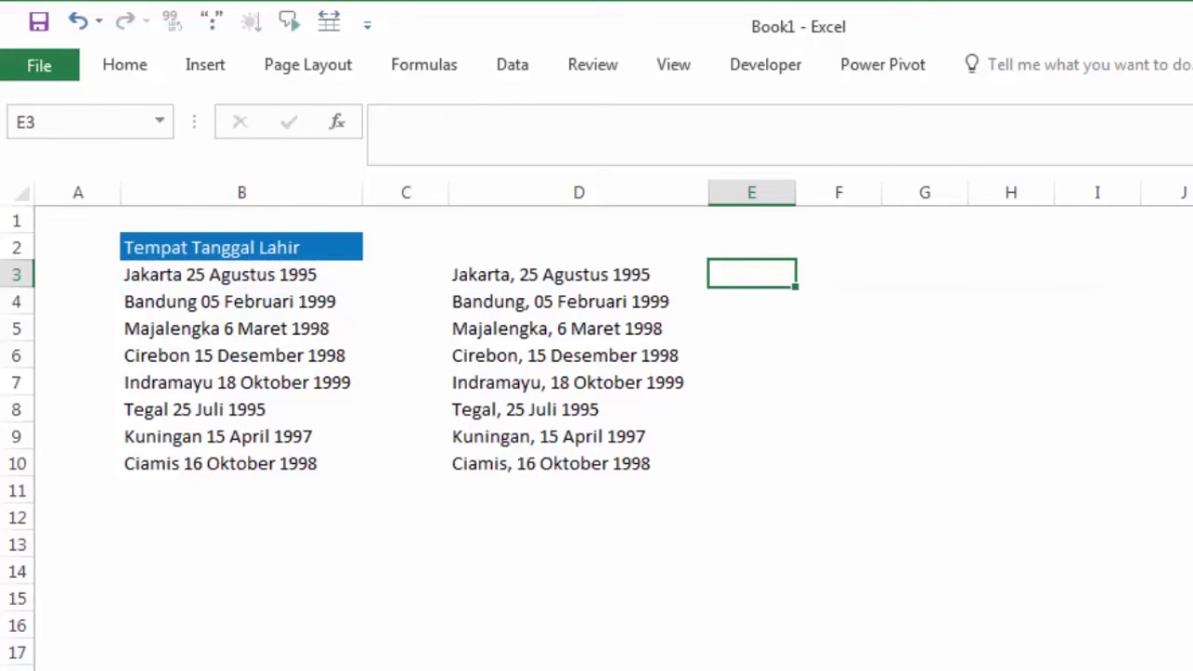
# Enter =FIND(" ";B3;1) in E3, returning 8 for the Jakarta entry.
pyautogui.write('=fin')
pyautogui.press('Tab')
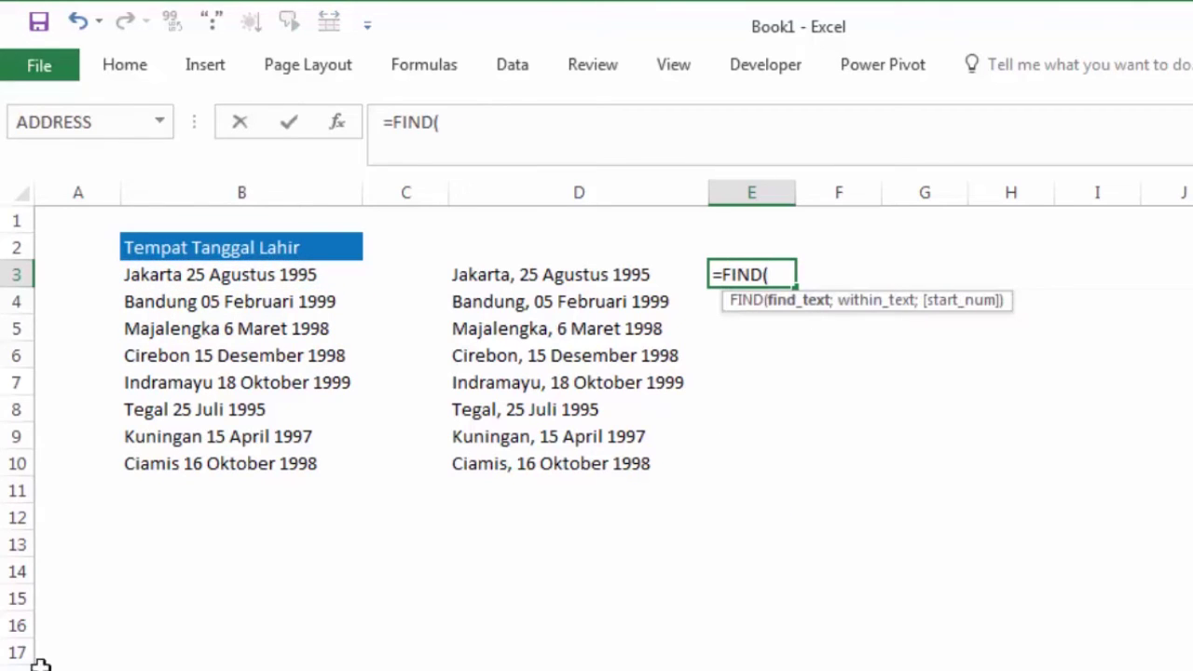
pyautogui.click(211, 272)
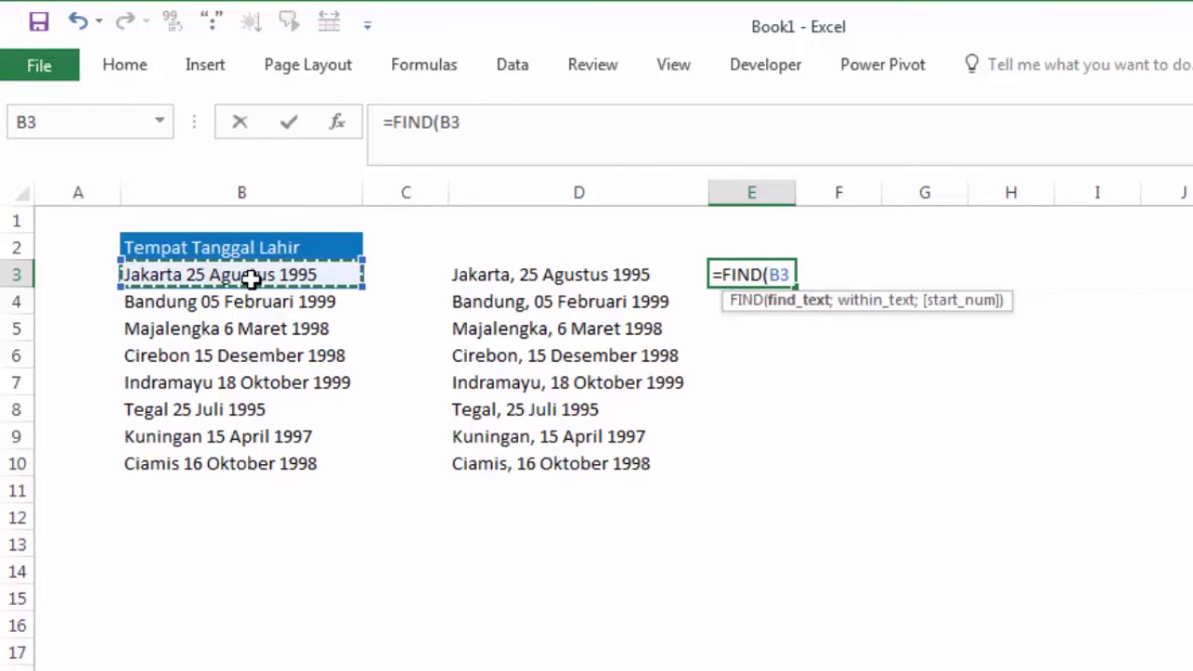
pyautogui.press('BackSpace')
pyautogui.press('BackSpace')
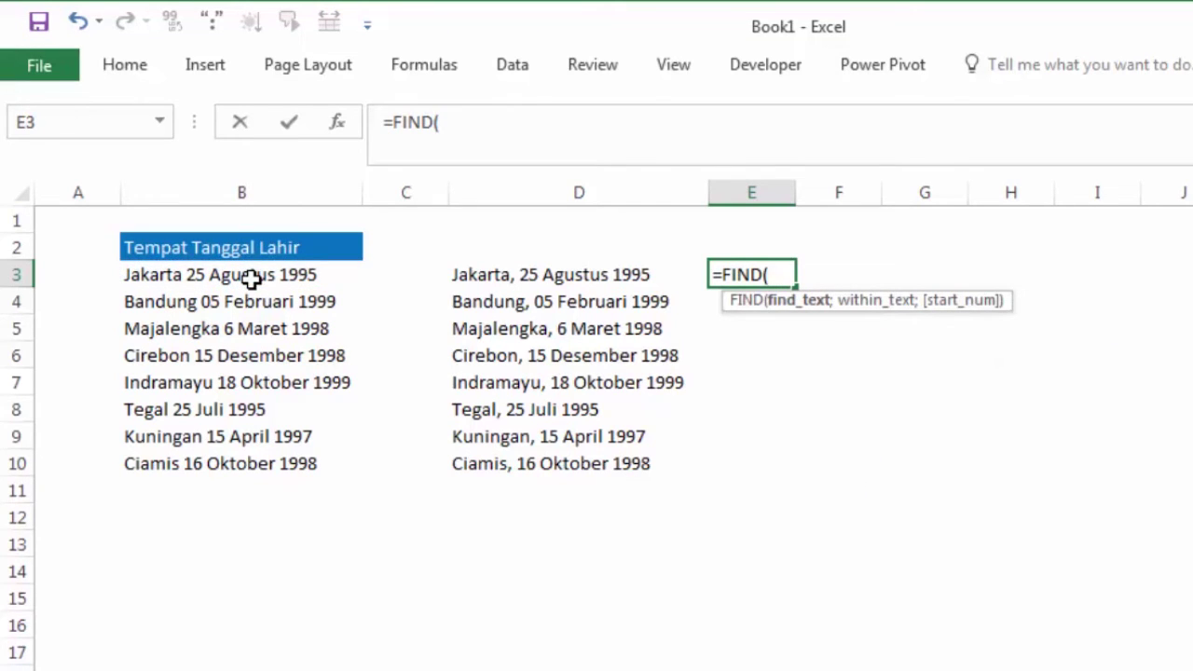
pyautogui.write('" "')
pyautogui.write(';')
pyautogui.click(230, 277)
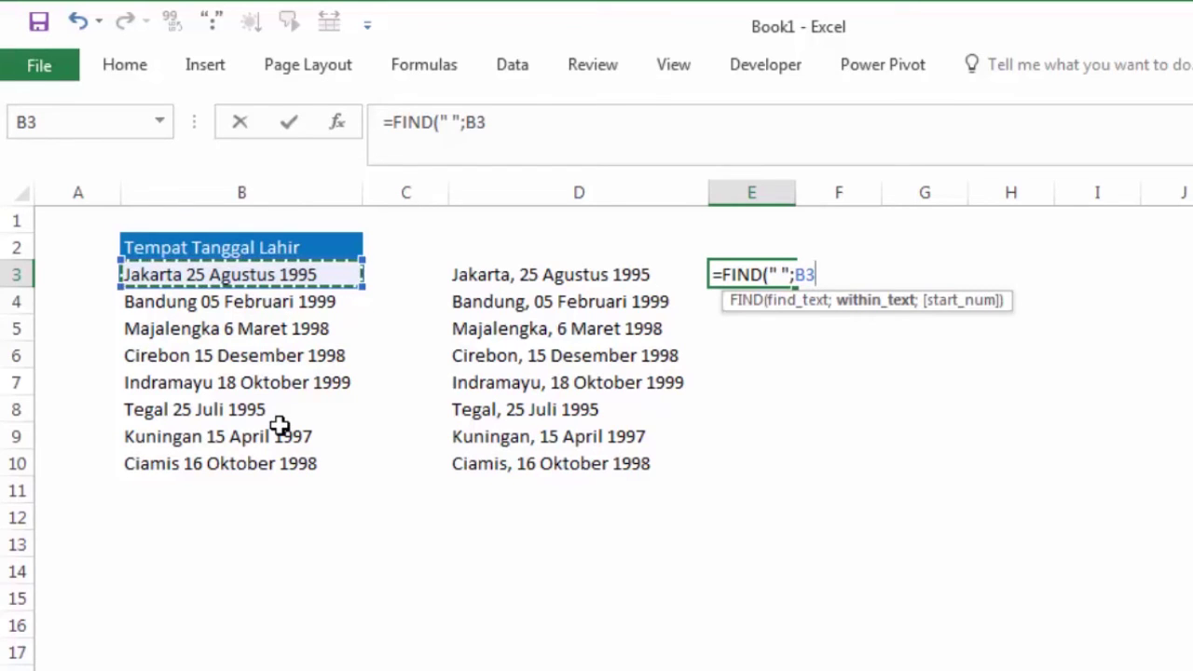
pyautogui.write(';1')
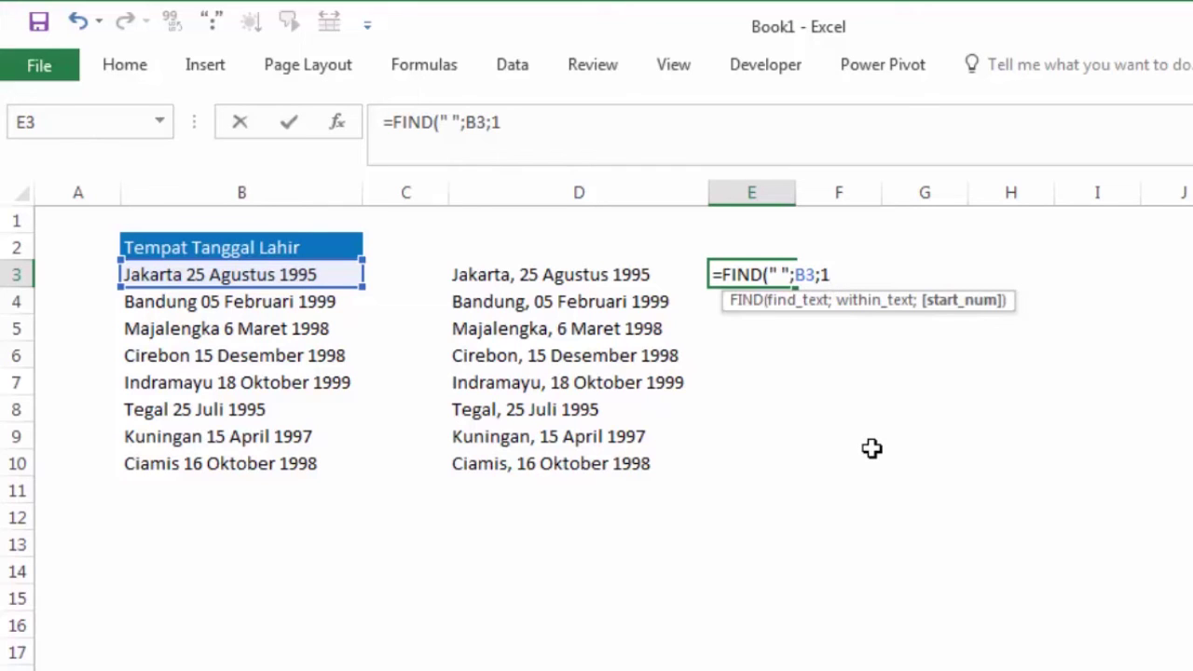
pyautogui.press('Return')
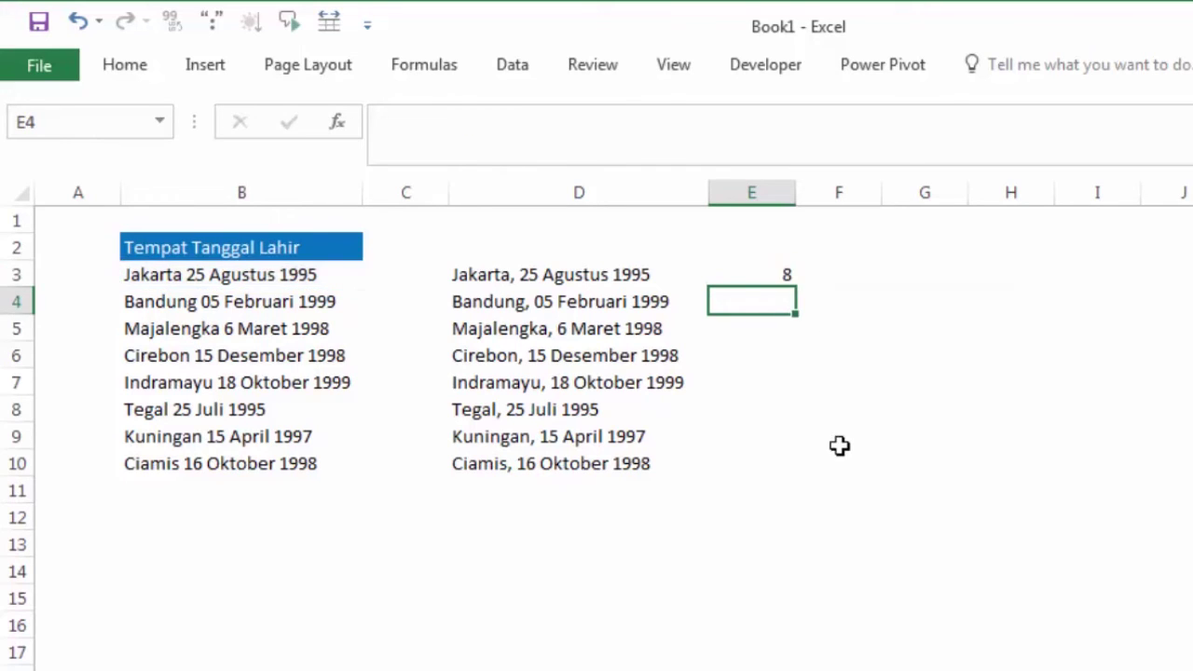
pyautogui.click(792, 275)
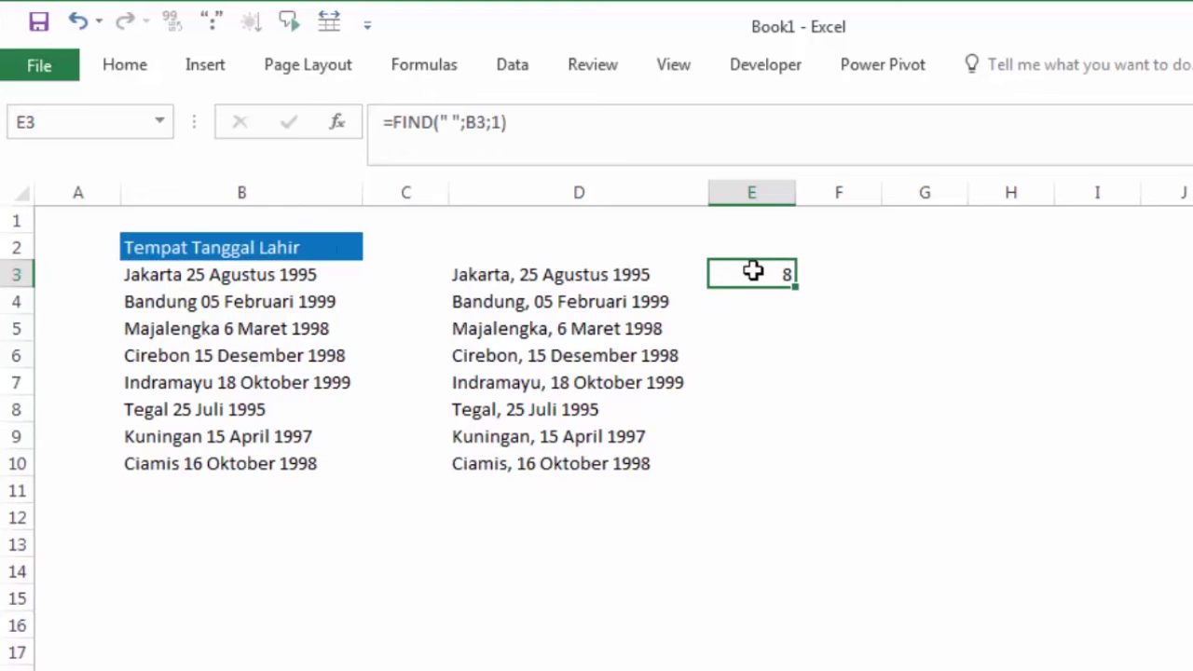
# Wrap E3's FIND in REPLACE(B3;…;1;", ") to swap B3's first space for a comma.
pyautogui.doubleClick(753, 273)
pyautogui.click(726, 274)
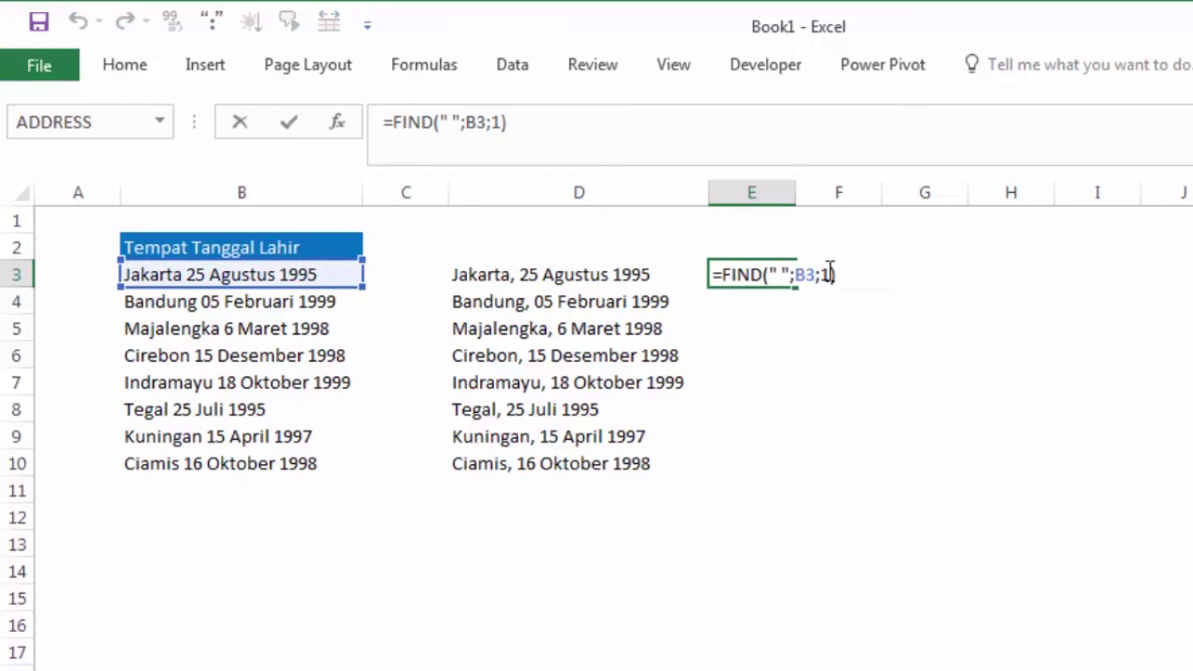
pyautogui.write('rep')
pyautogui.press('Tab')
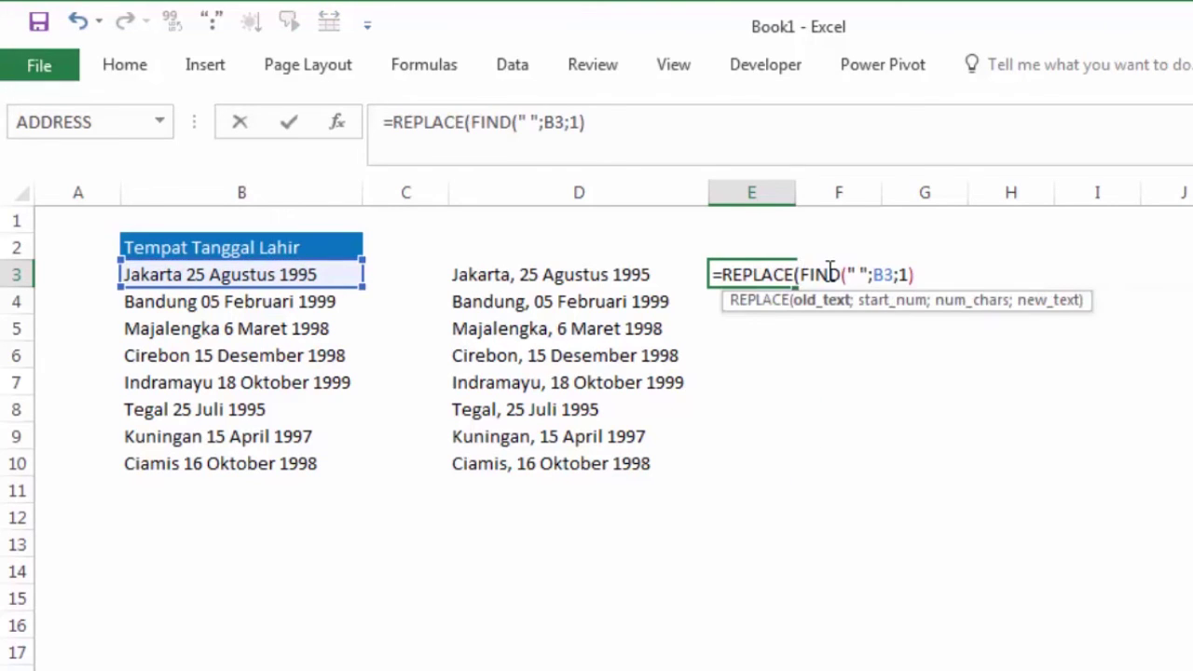
pyautogui.click(335, 276)
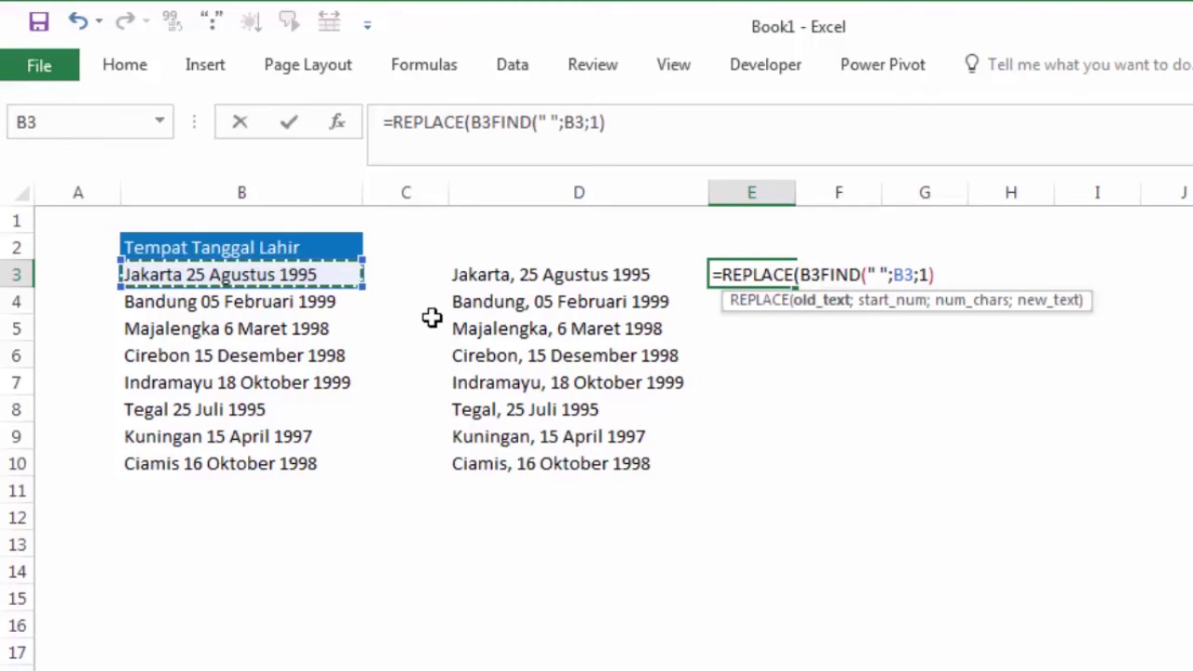
pyautogui.write(';')
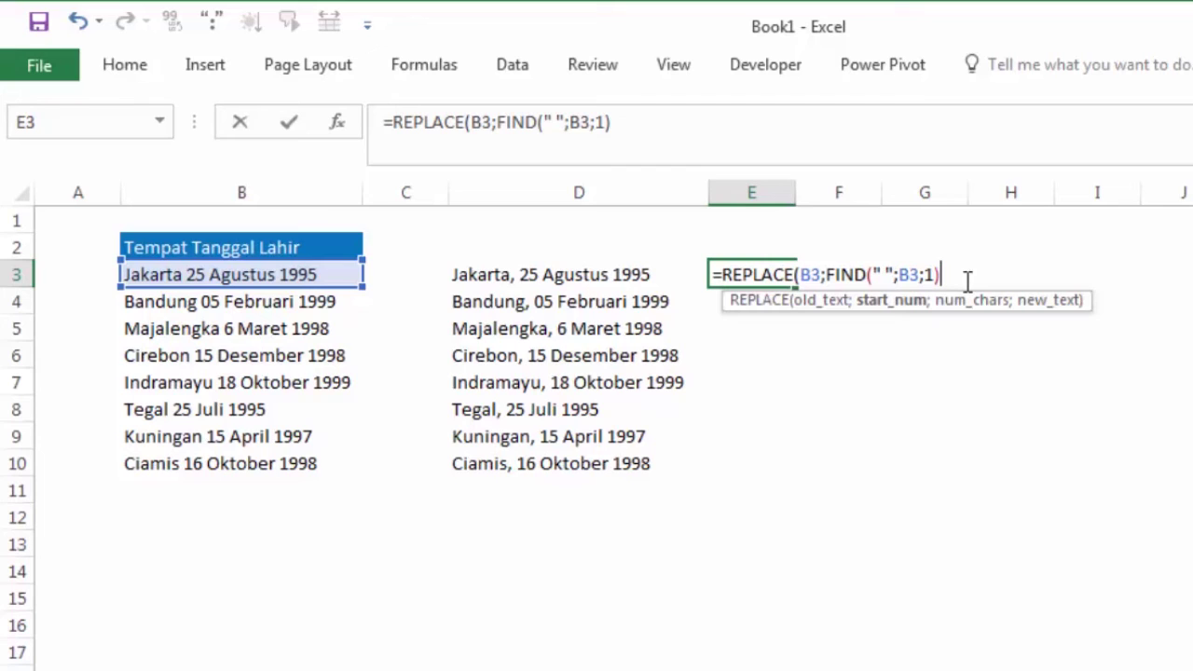
pyautogui.write(';')
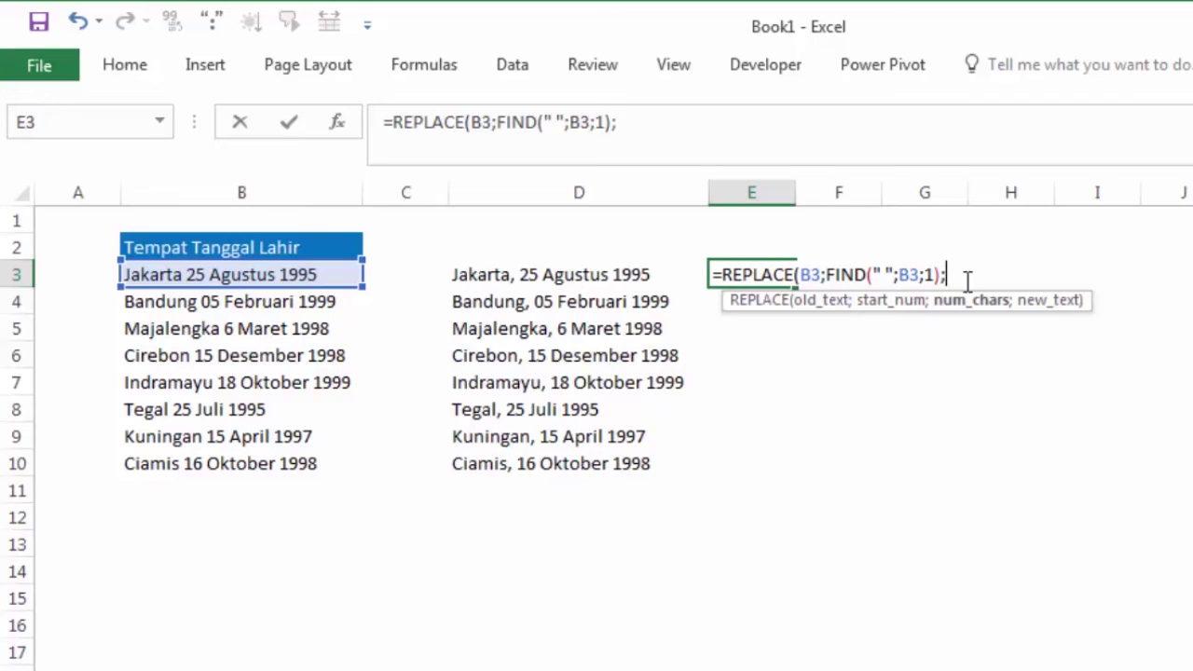
pyautogui.write('1')
pyautogui.write(';')
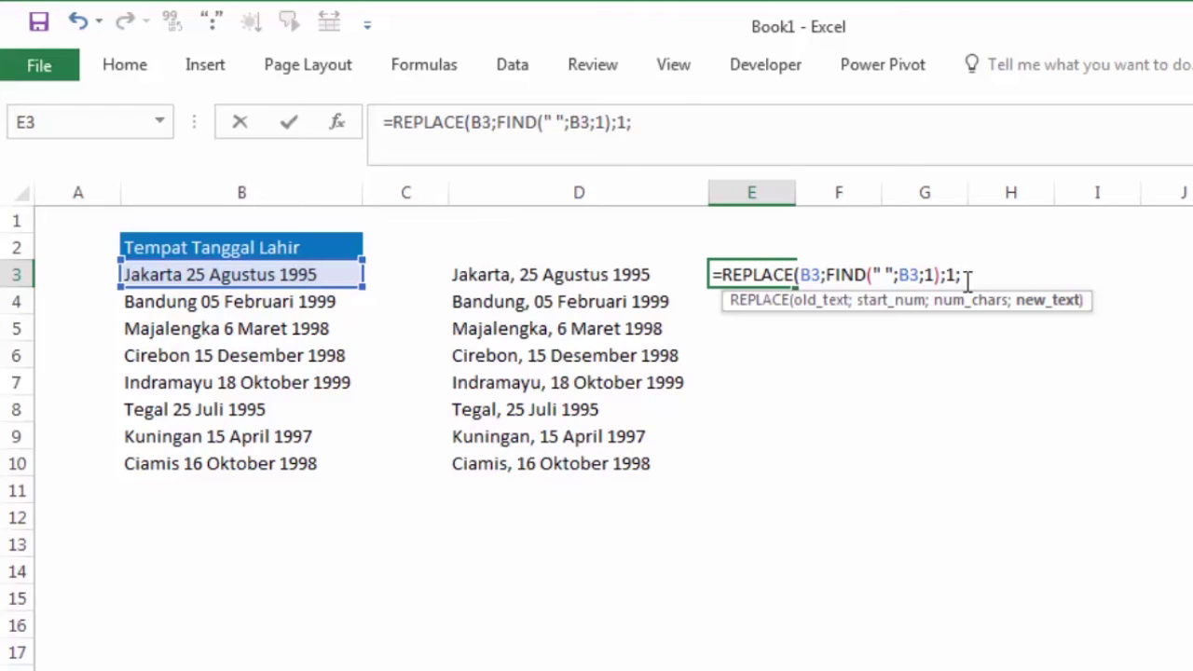
pyautogui.write('"')
pyautogui.write(',')
pyautogui.write(' "')
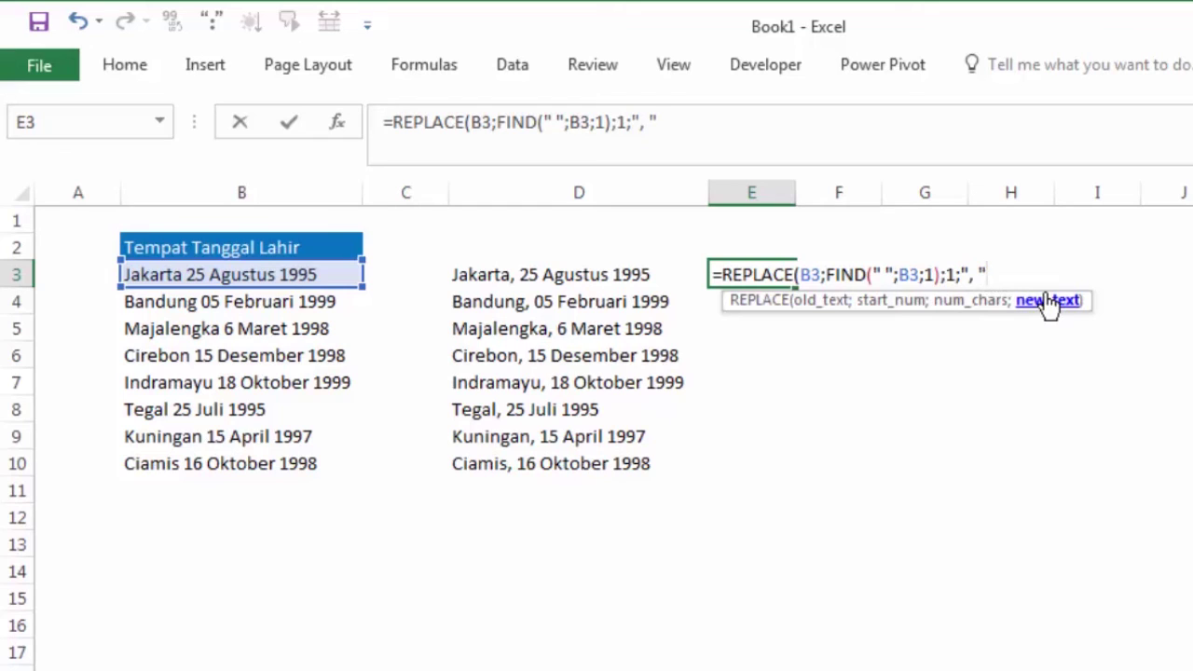
pyautogui.press('Return')
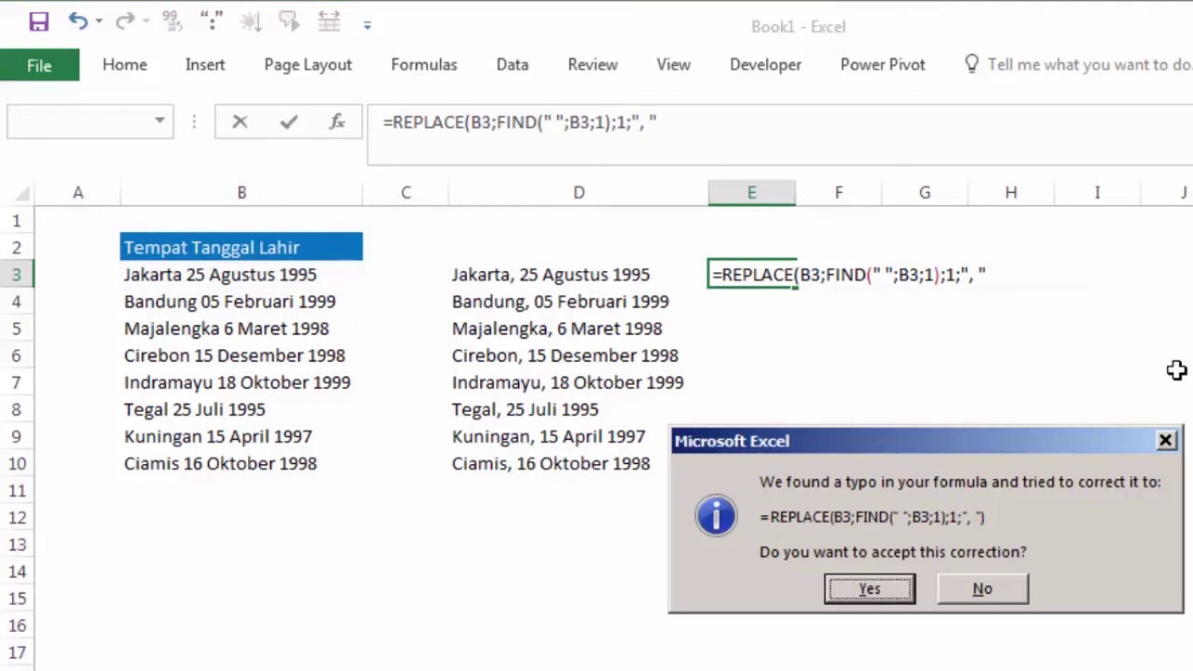
# Accept Excel's corrected REPLACE formula in E3 and compare it with D3's LEFT/MID formula.
pyautogui.click(882, 586)
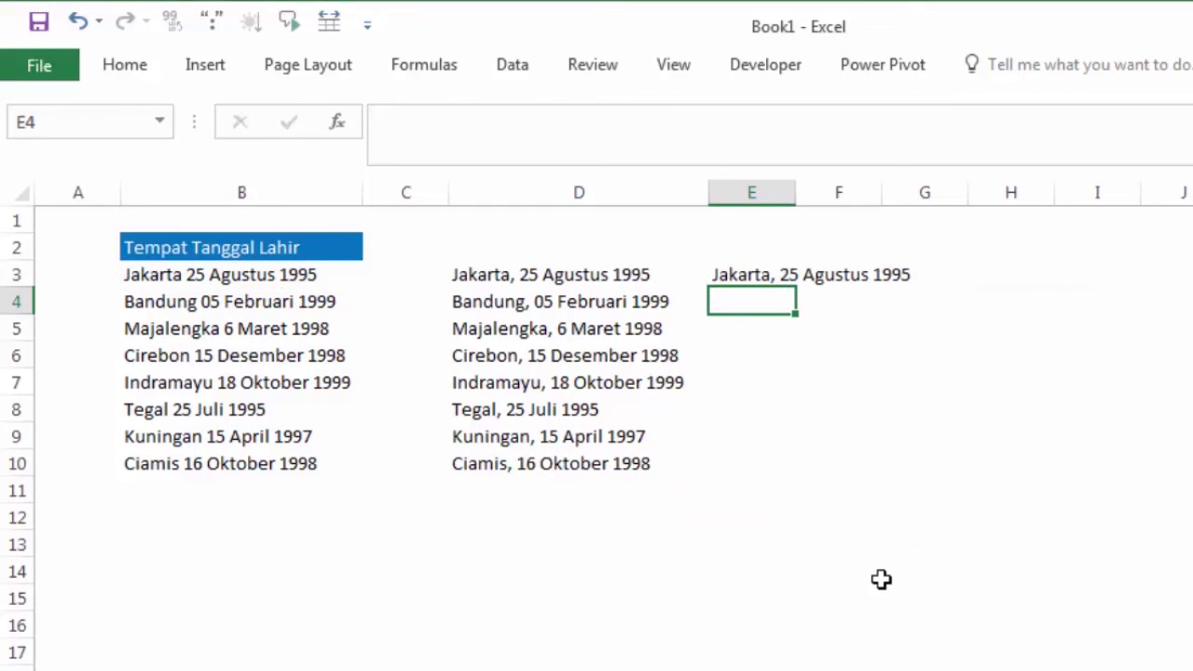
pyautogui.click(532, 272)
pyautogui.click(766, 270)
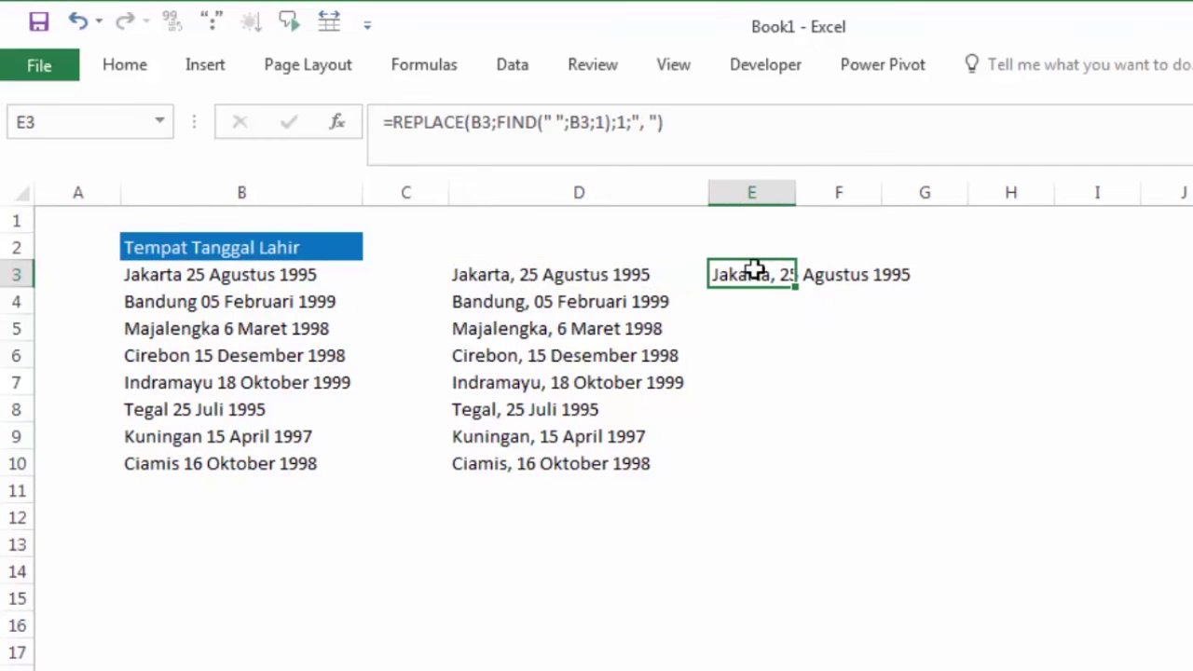
pyautogui.click(573, 268)
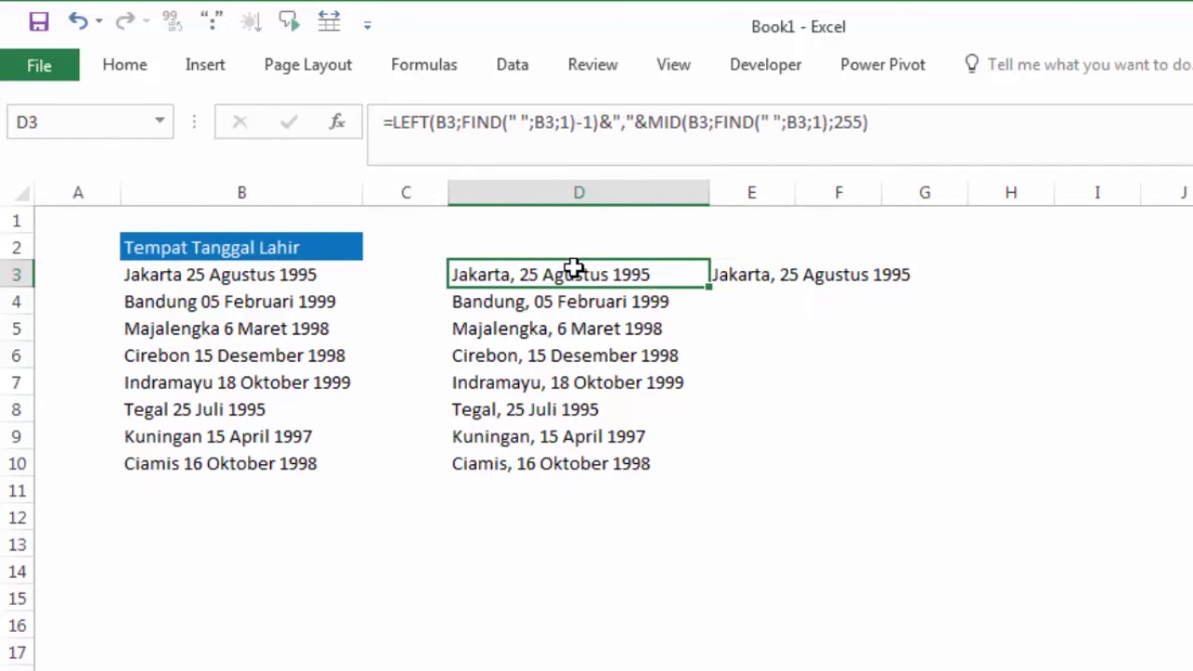
pyautogui.click(757, 278)
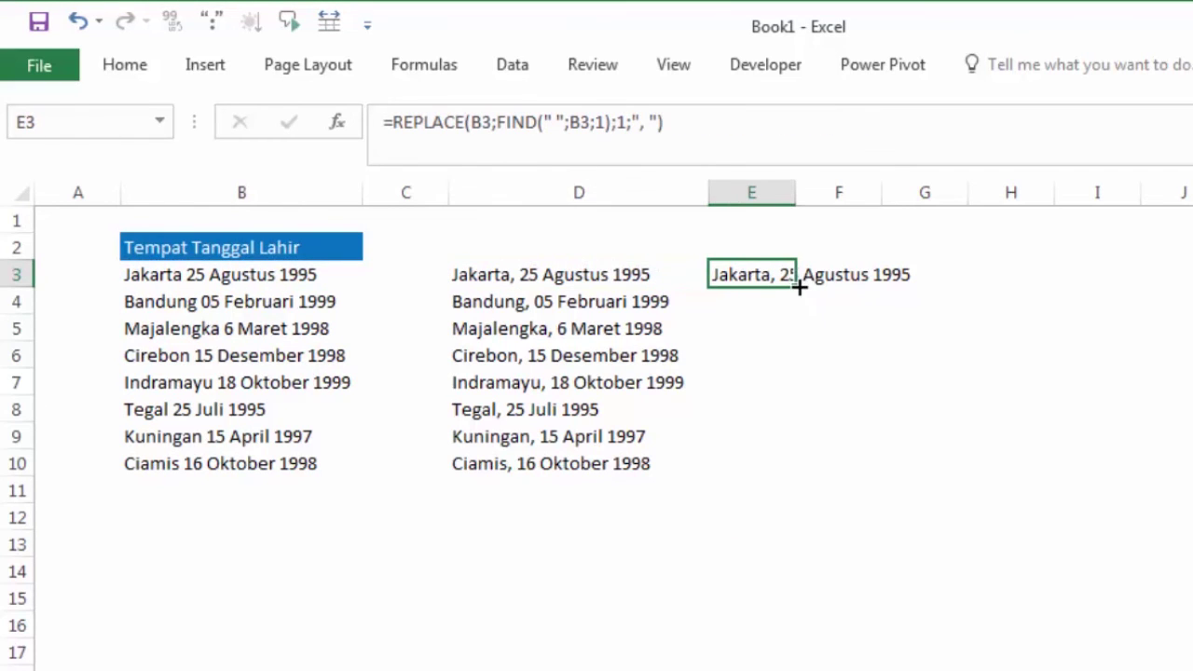
# Copy E3's REPLACE formula down to E10 and compare rows 8–9 against column D.
pyautogui.moveTo(799, 287); pyautogui.dragTo(799, 474)
pyautogui.click(724, 563)
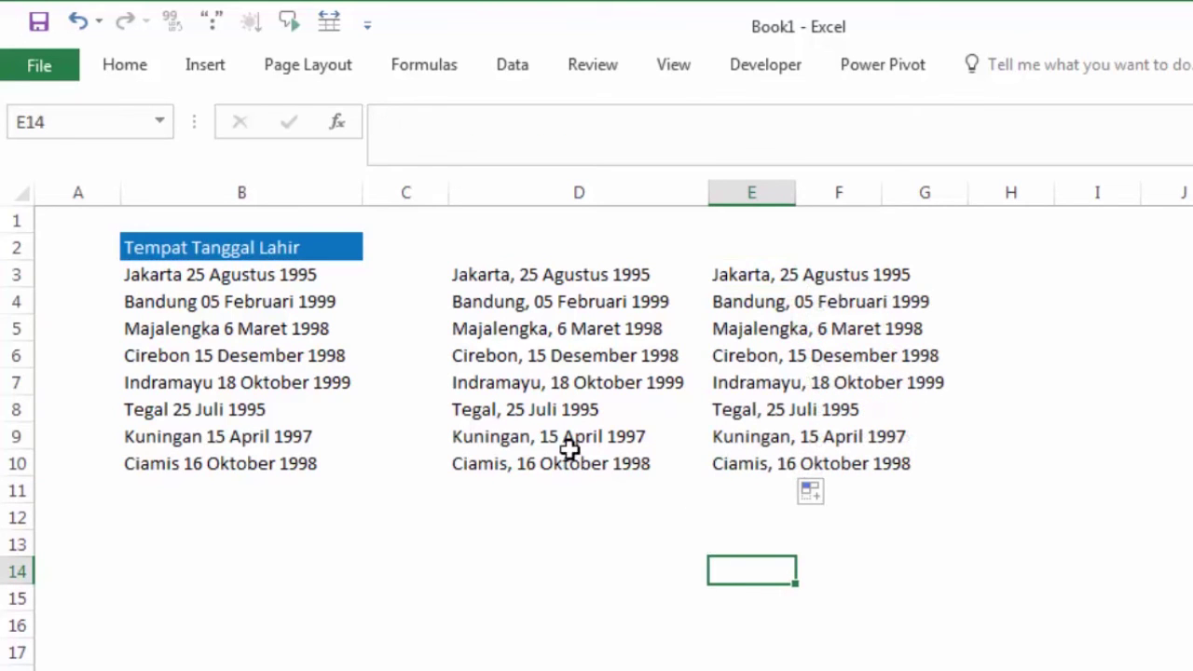
pyautogui.click(487, 408)
pyautogui.click(787, 417)
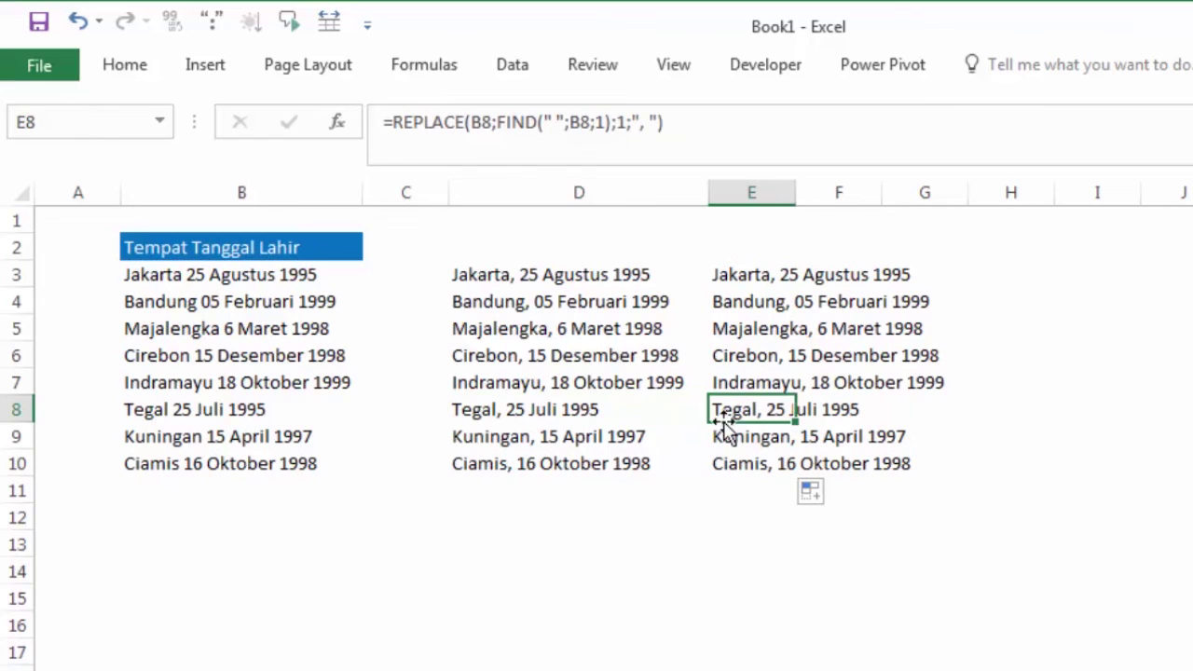
pyautogui.click(525, 416)
pyautogui.click(789, 427)
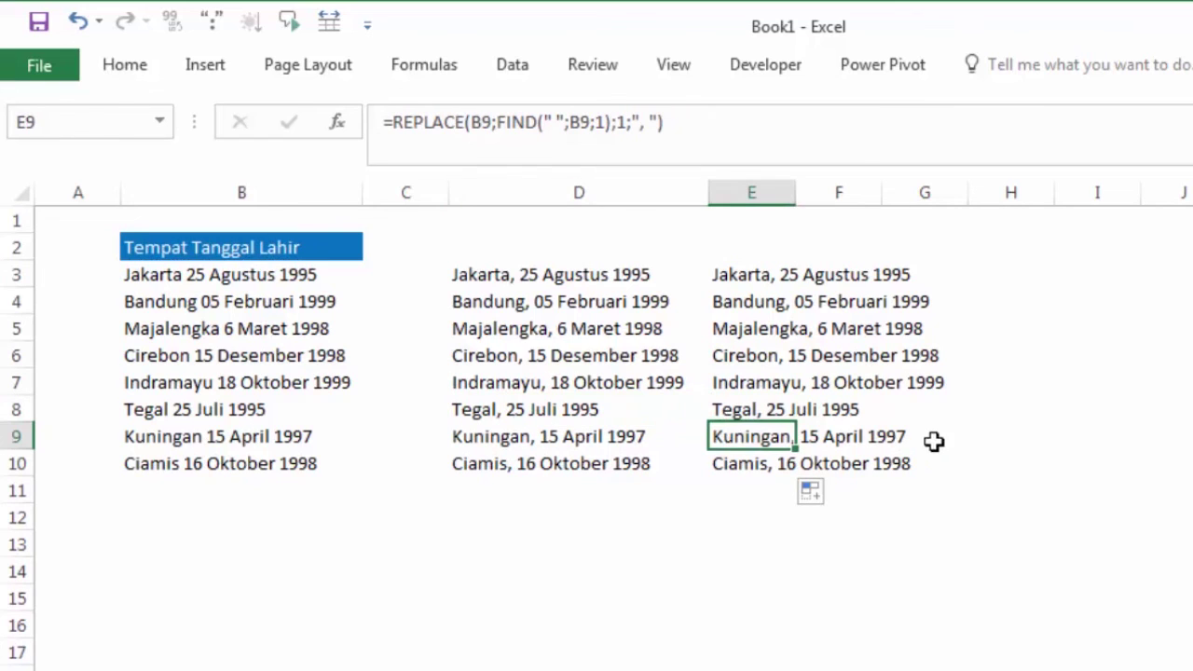
pyautogui.click(857, 598)
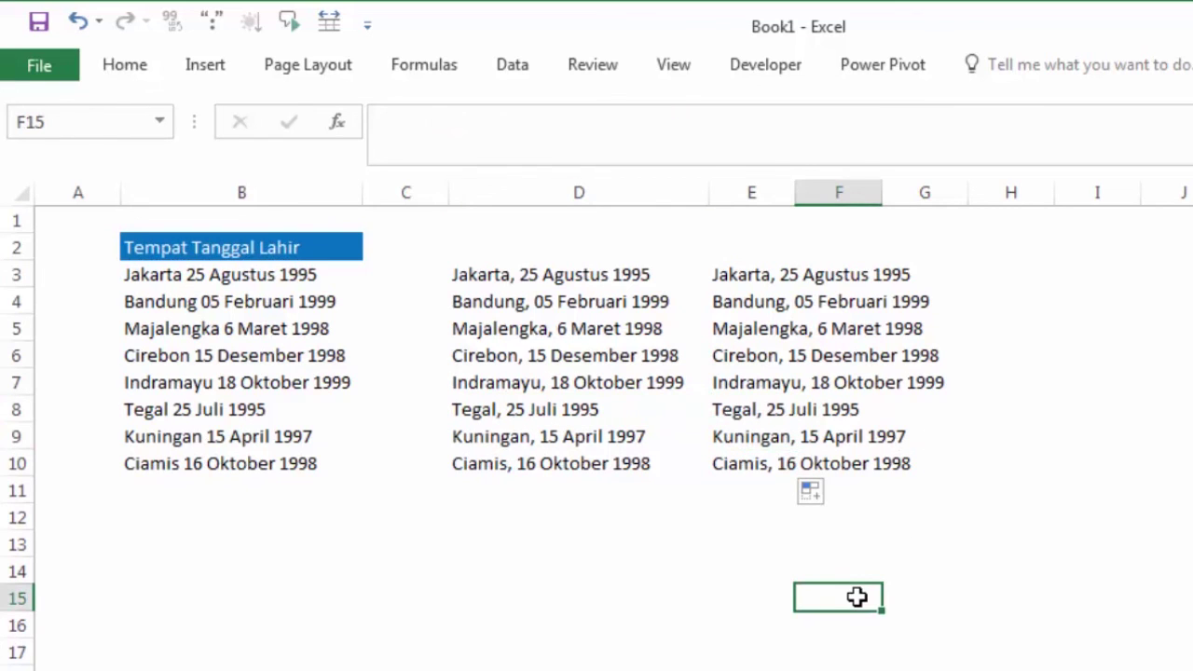
# Autofit column E's width and compare E3's REPLACE formula with D3's LEFT/MID formula.
pyautogui.doubleClick(795, 191)
pyautogui.click(739, 285)
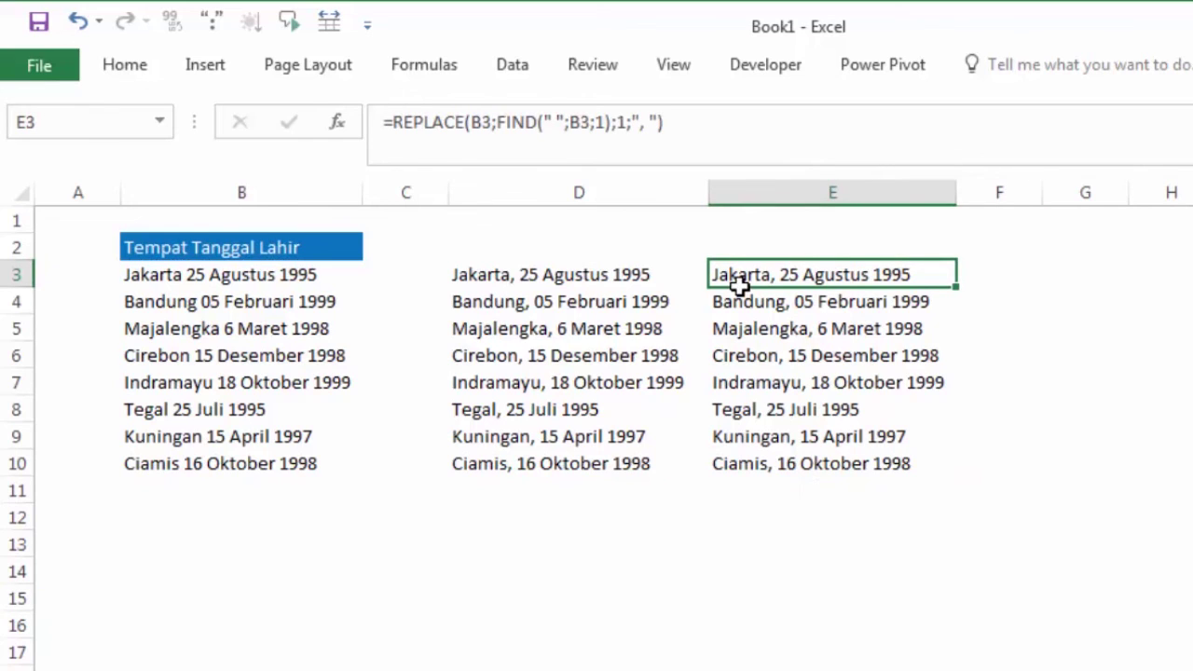
pyautogui.click(543, 280)
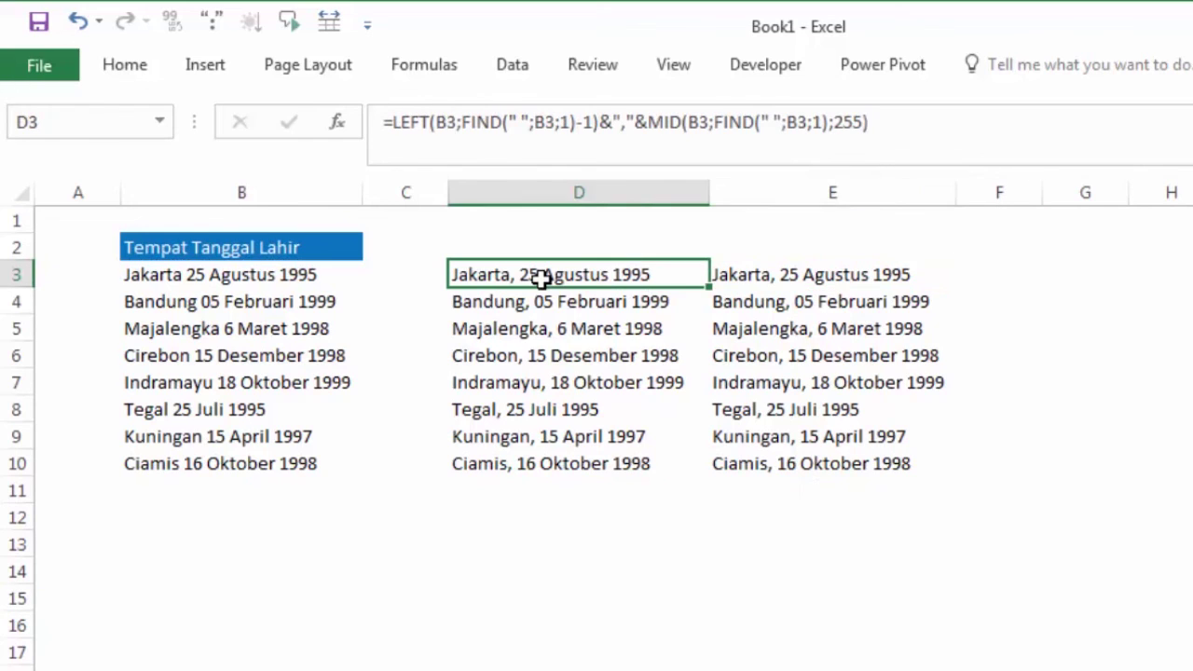
pyautogui.click(744, 279)
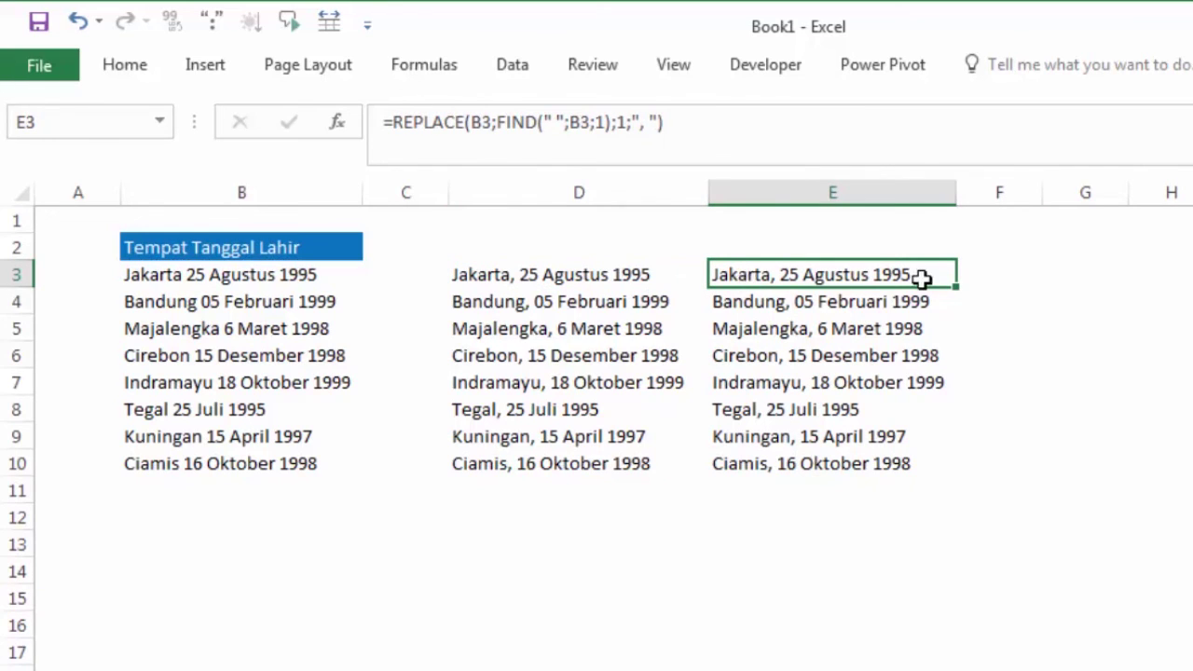
pyautogui.click(992, 272)
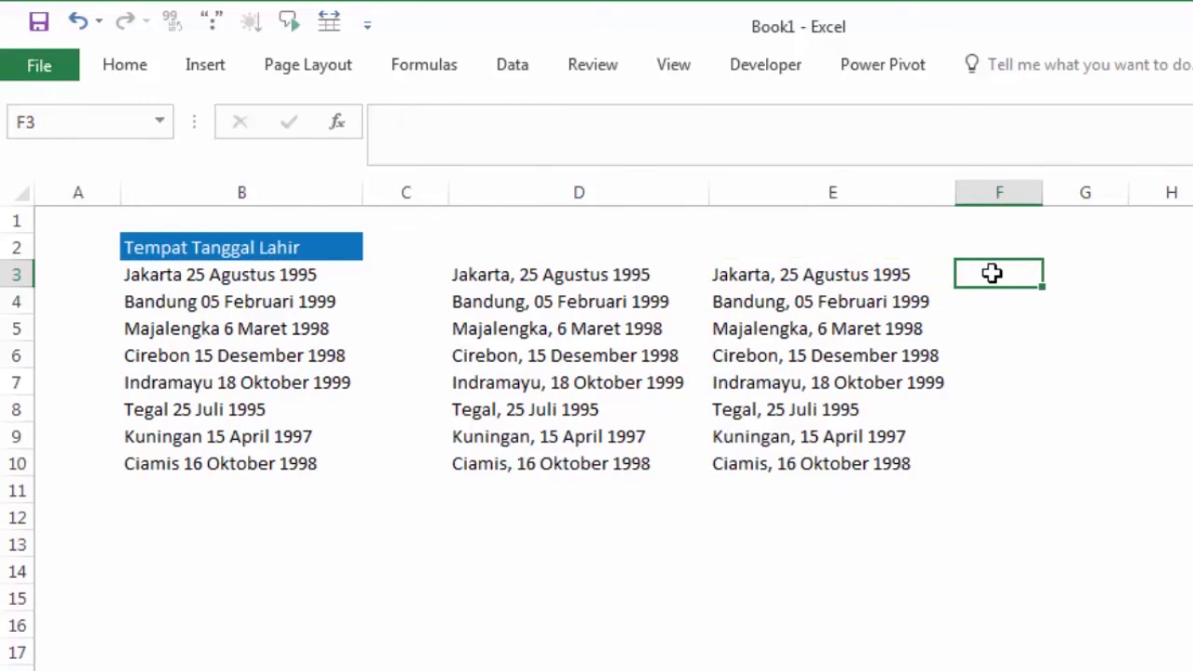
pyautogui.click(503, 273)
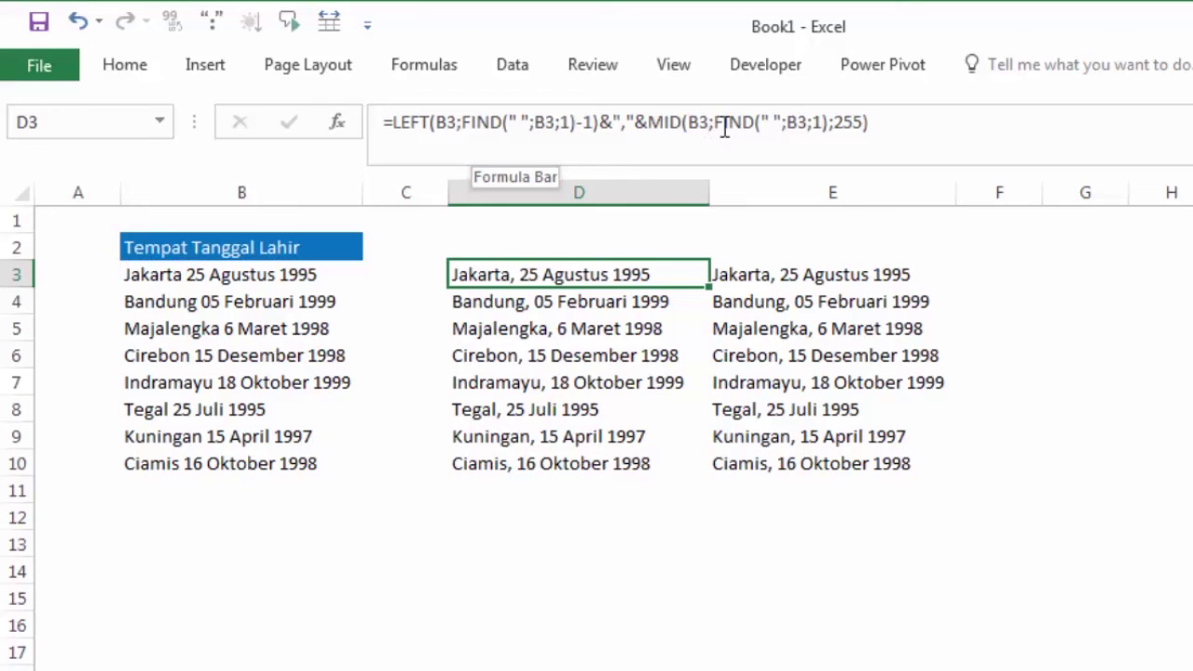
pyautogui.click(777, 264)
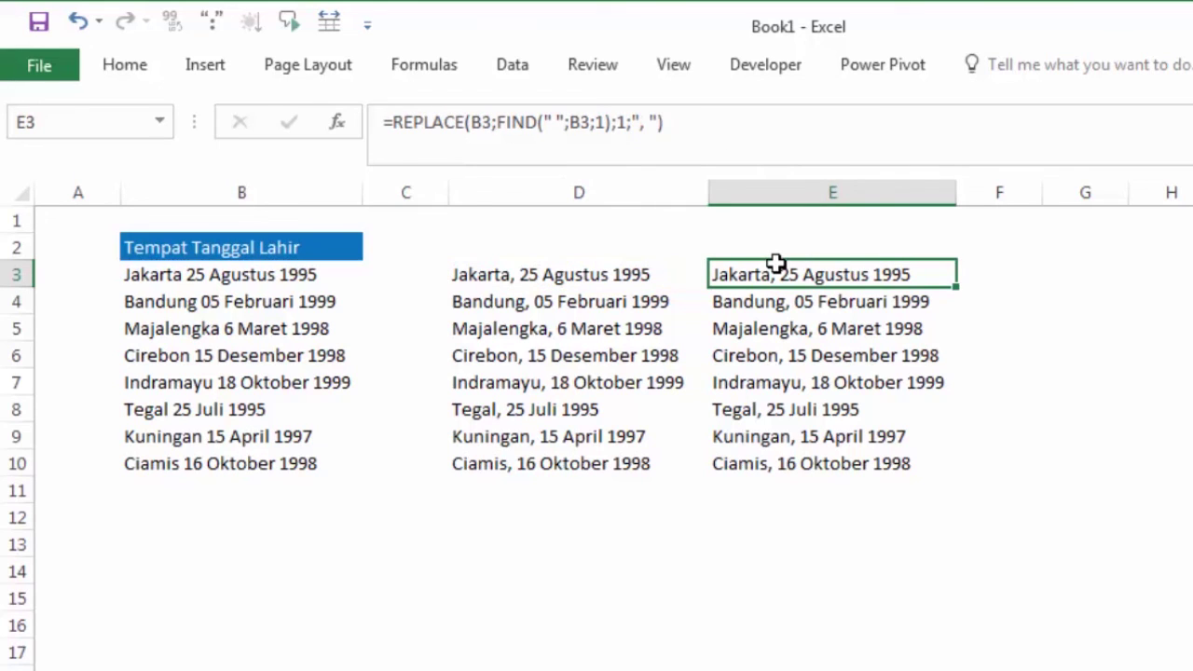
pyautogui.click(979, 262)
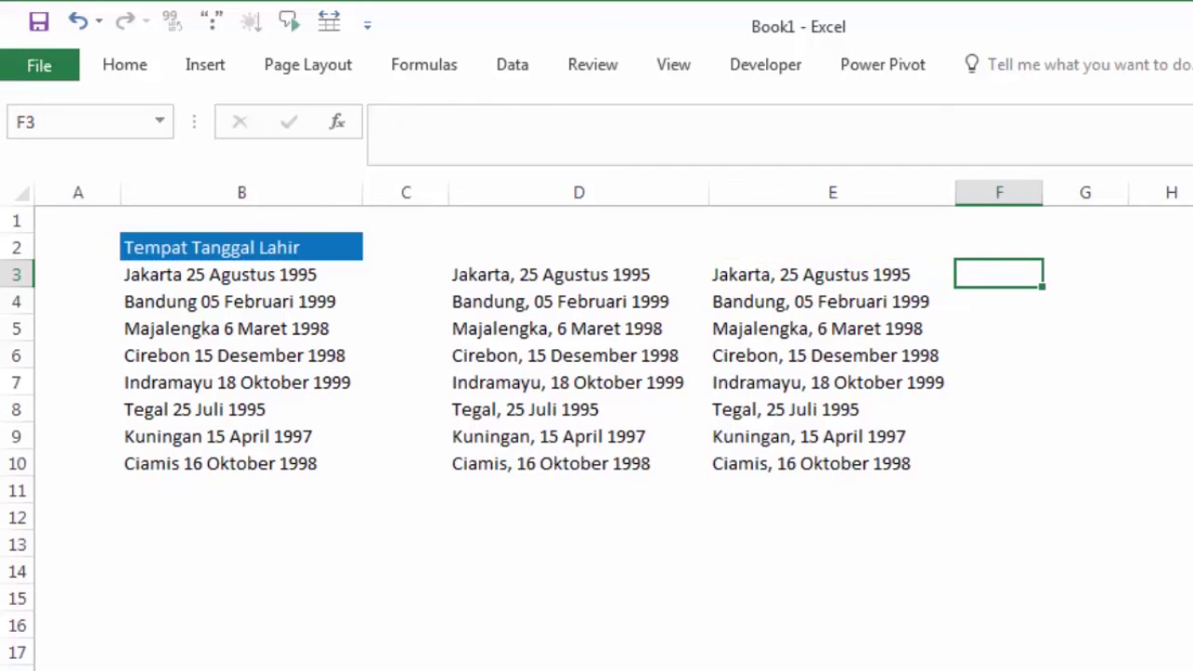
# Enter =SUBSTITUTE(B3;" ";", ") in F3, turning every space in B3 into a comma.
pyautogui.write('=sub')
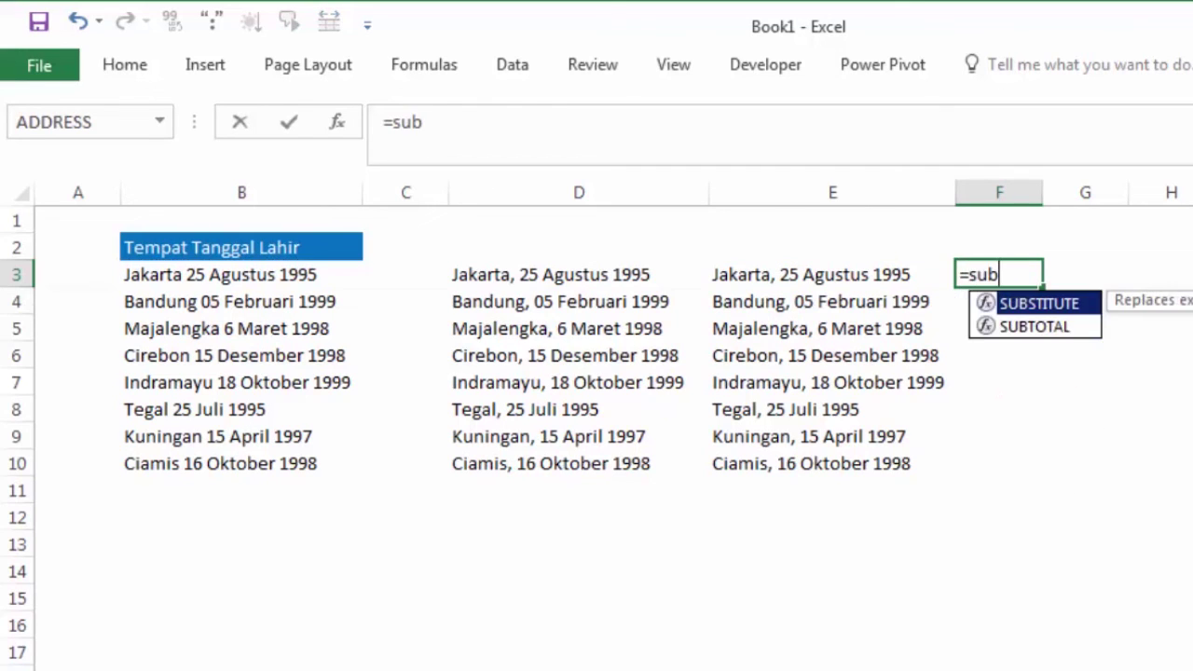
pyautogui.press('Tab')
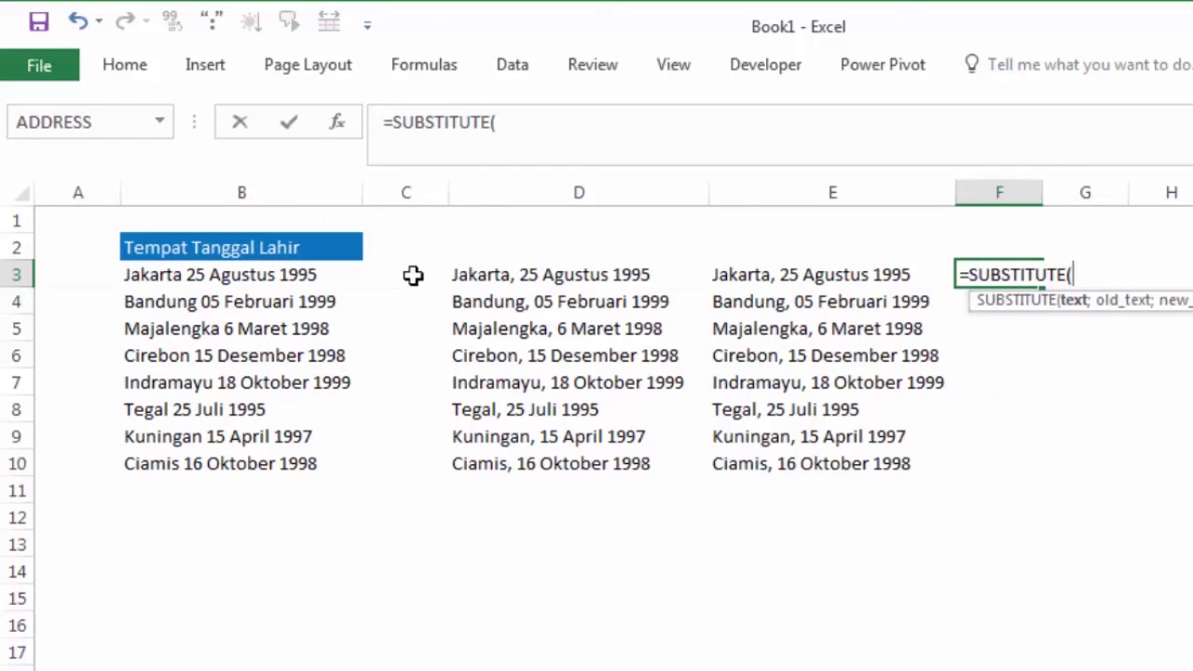
pyautogui.click(230, 272)
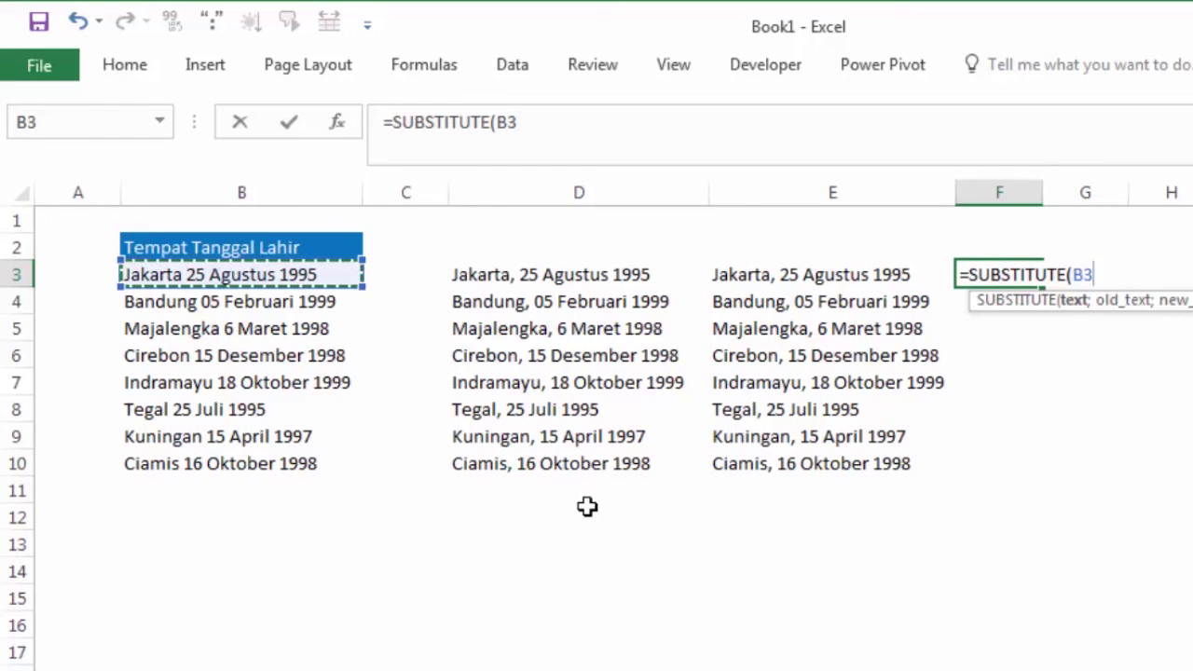
pyautogui.write(';')
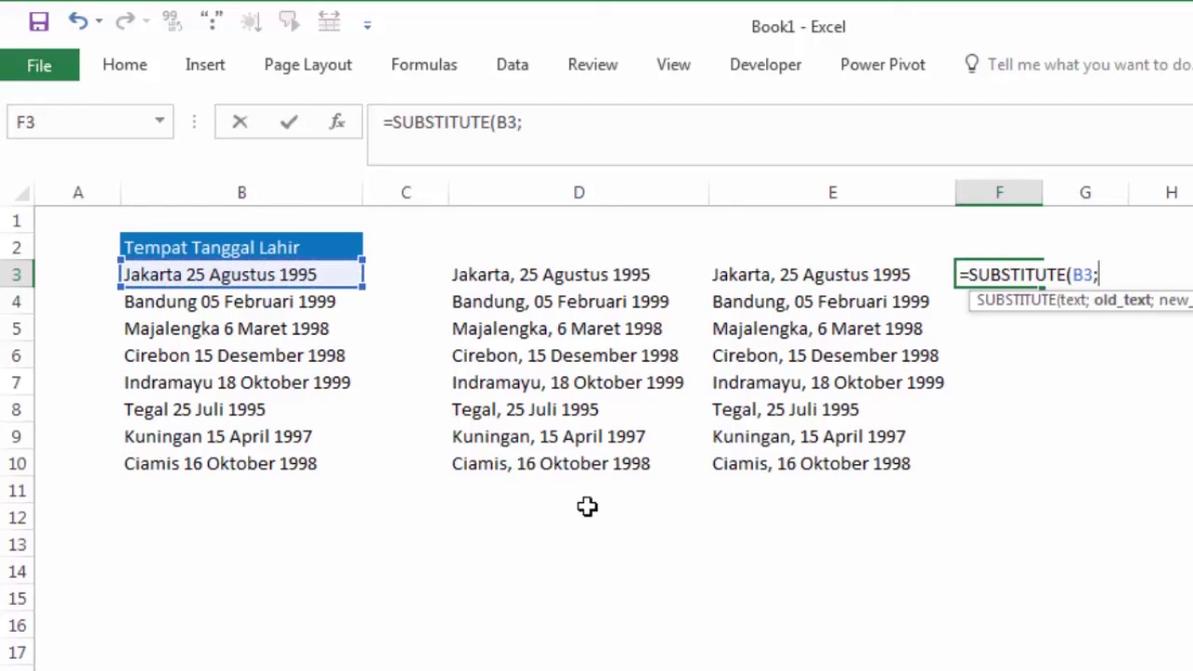
pyautogui.write('"')
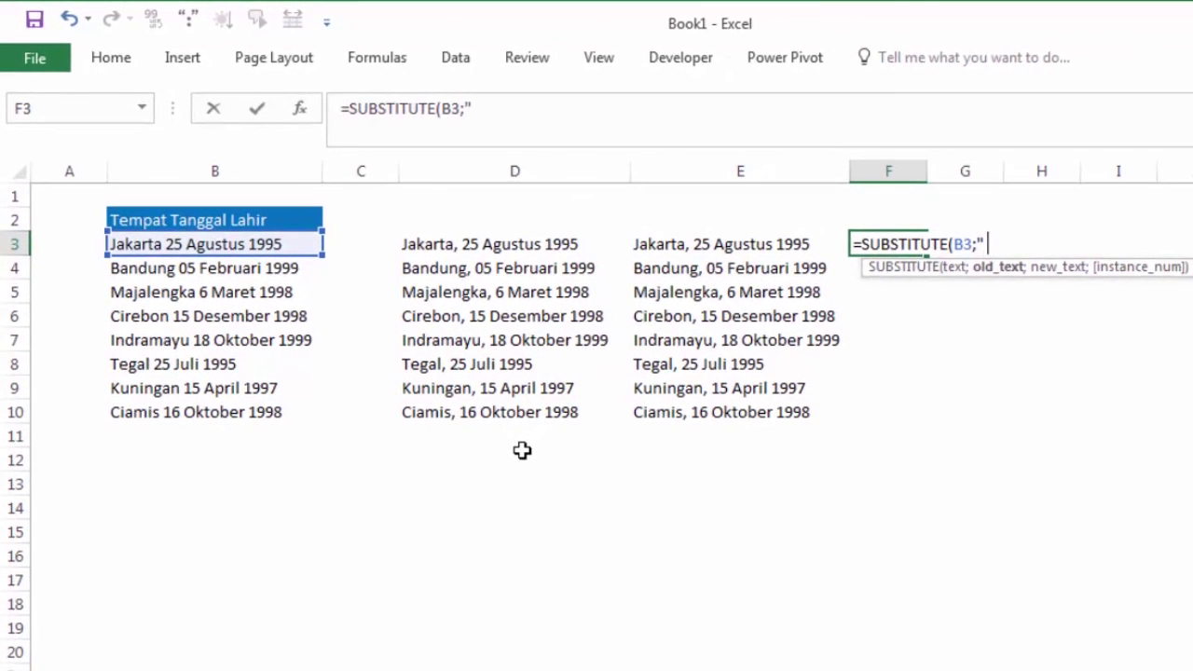
pyautogui.write(' "')
pyautogui.write(';",')
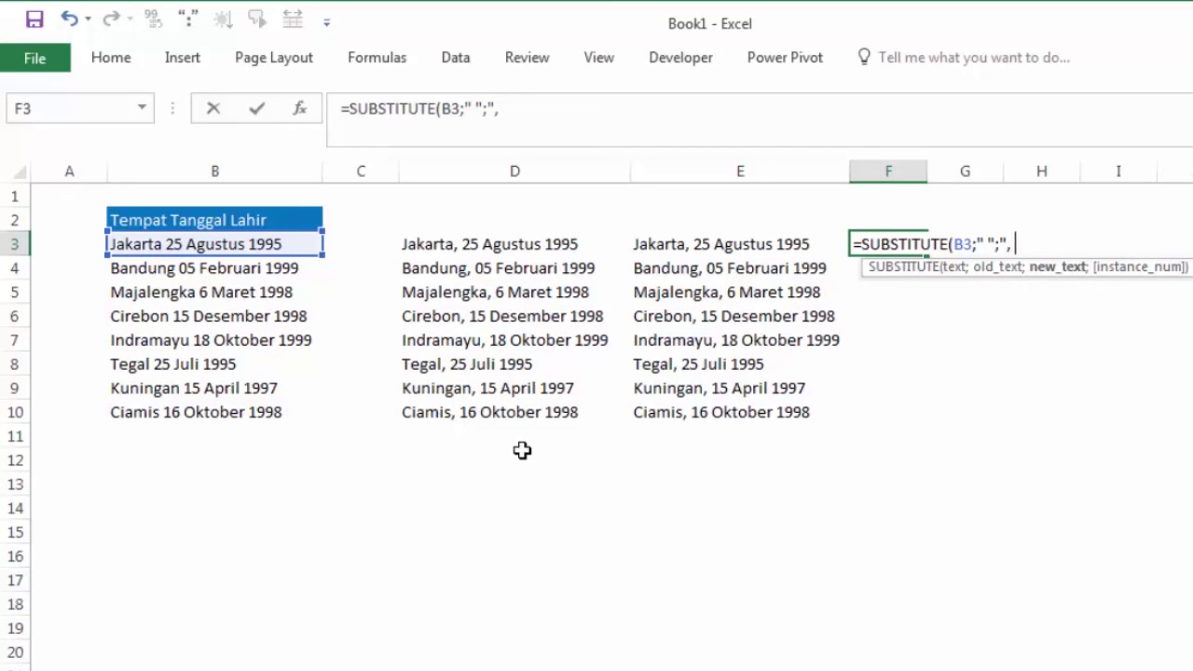
pyautogui.write('"')
pyautogui.press('Return')
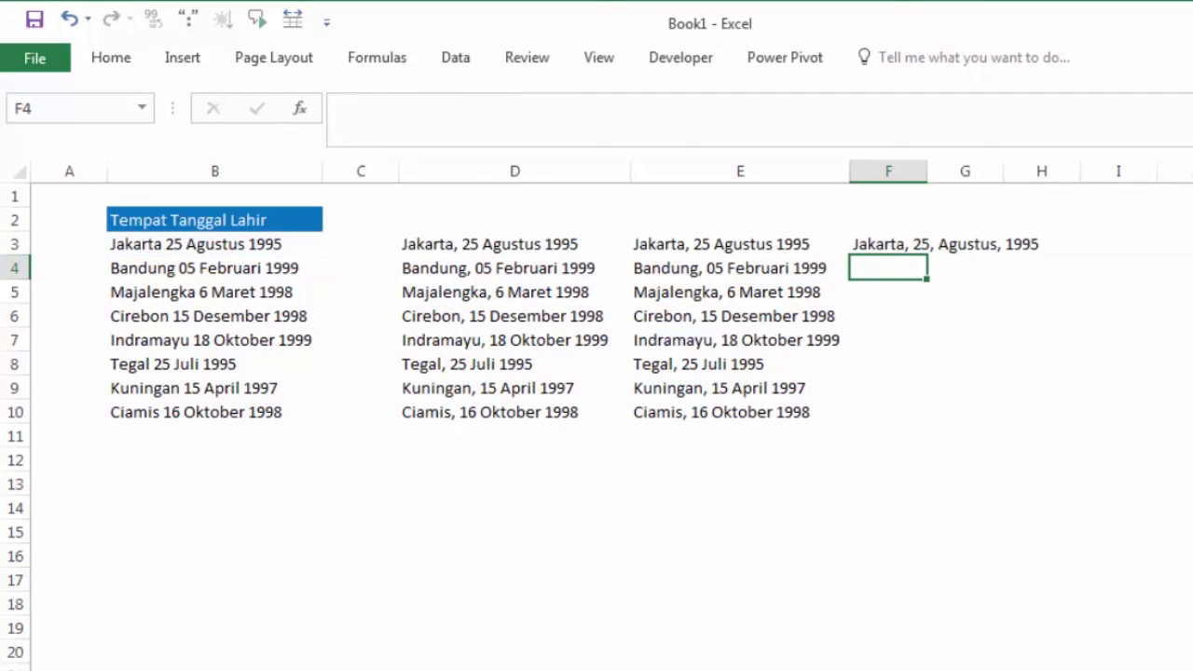
# Add instance number 1 to F3's SUBSTITUTE formula so only the first space becomes a comma.
pyautogui.click(1050, 632)
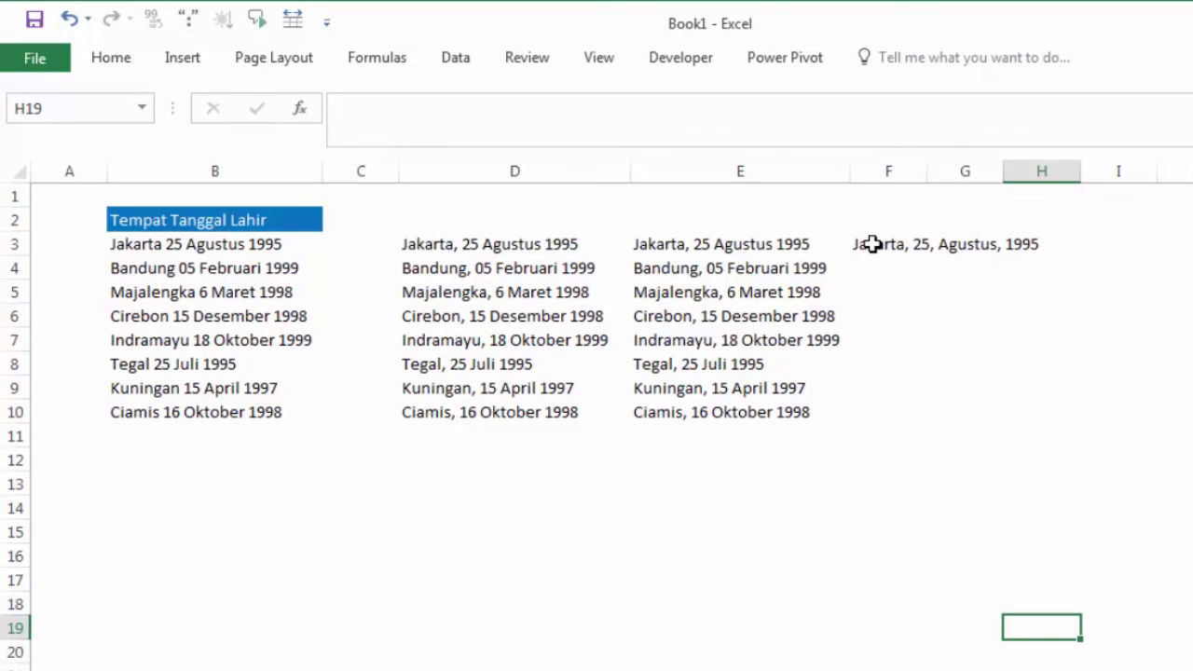
pyautogui.doubleClick(870, 244)
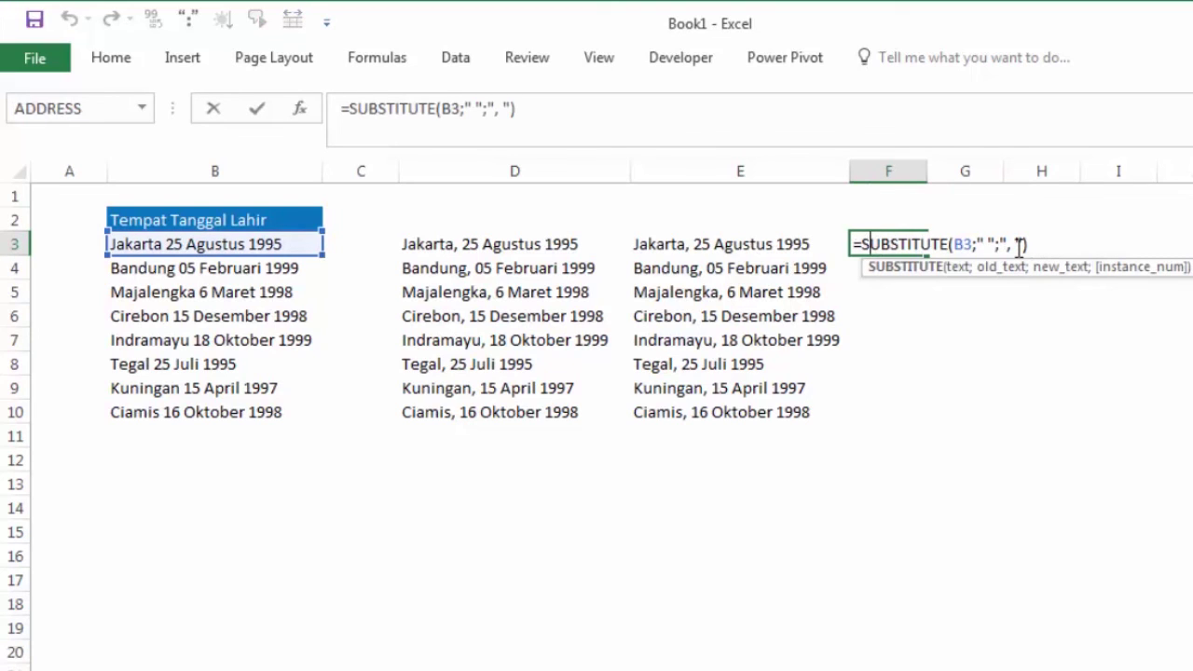
pyautogui.click(1016, 245)
pyautogui.press('Right')
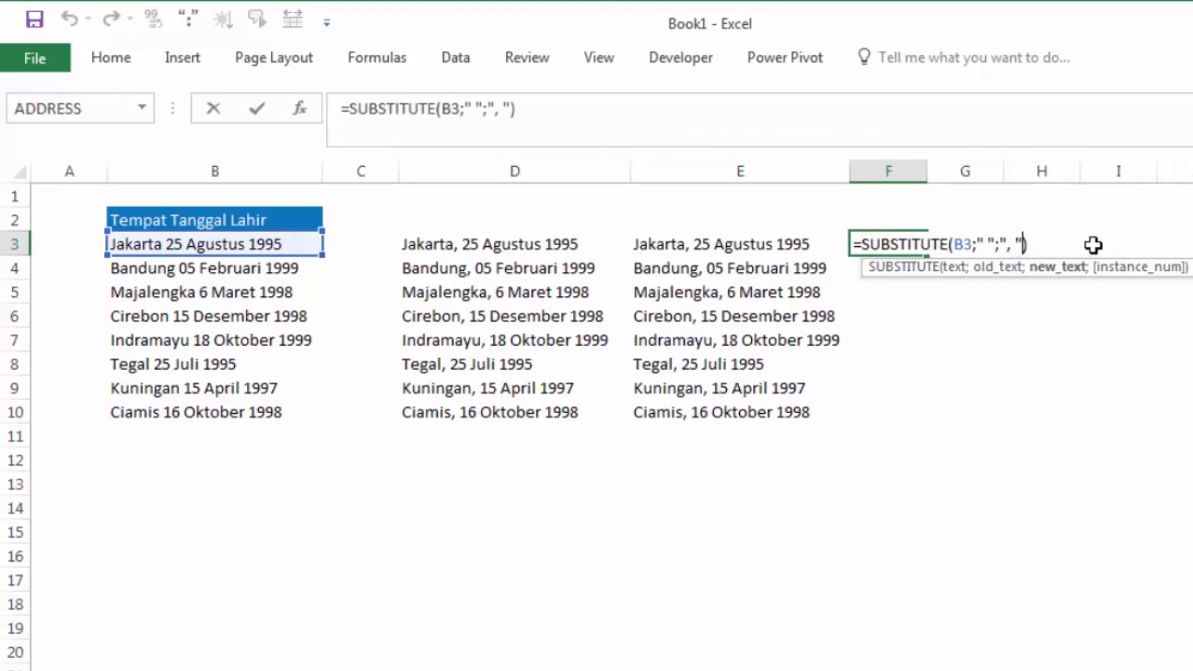
pyautogui.write(';1')
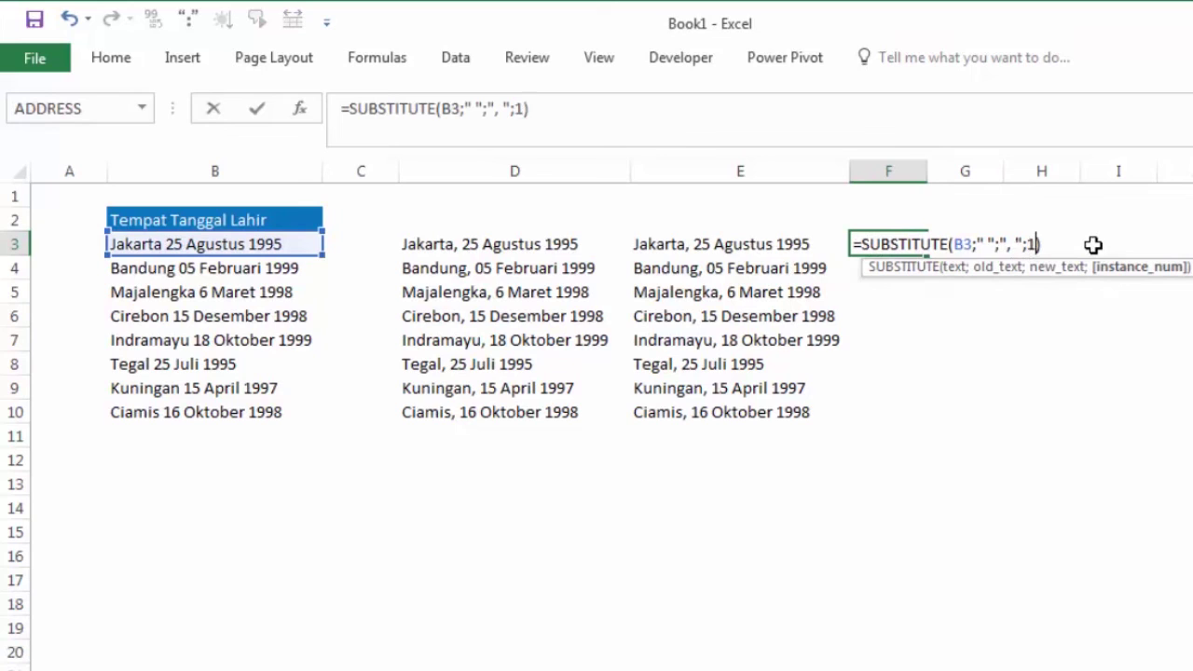
pyautogui.press('Return')
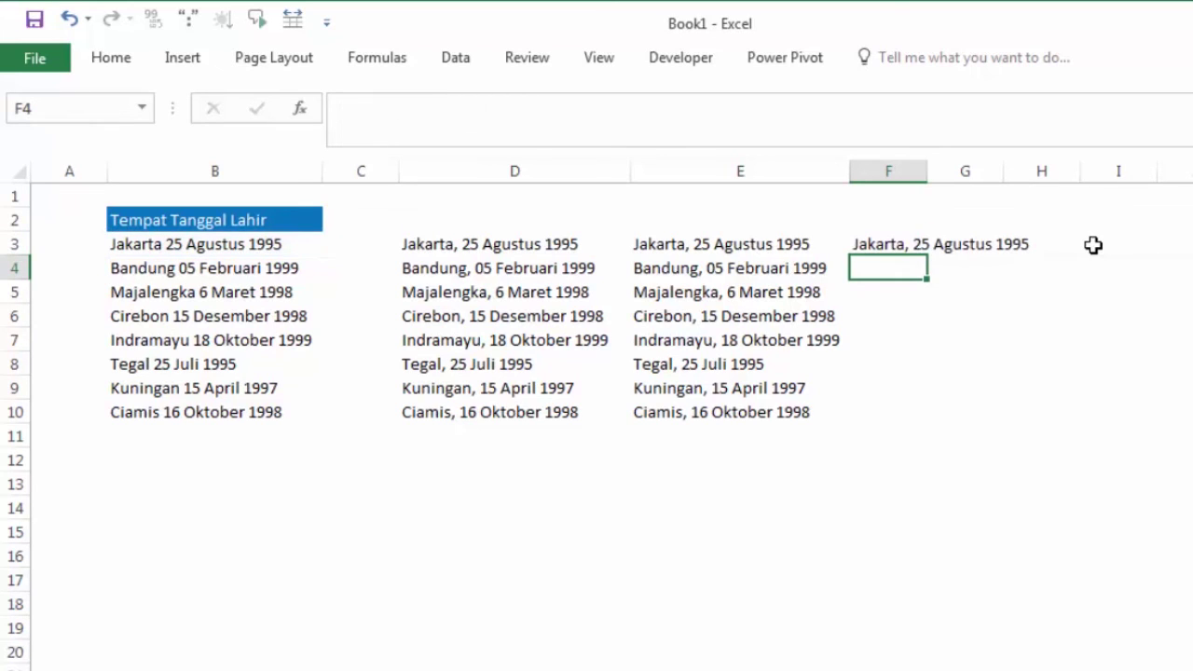
# Compare F3's SUBSTITUTE formula with the REPLACE formula in E3 and the LEFT/MID formula in D3.
pyautogui.click(898, 359)
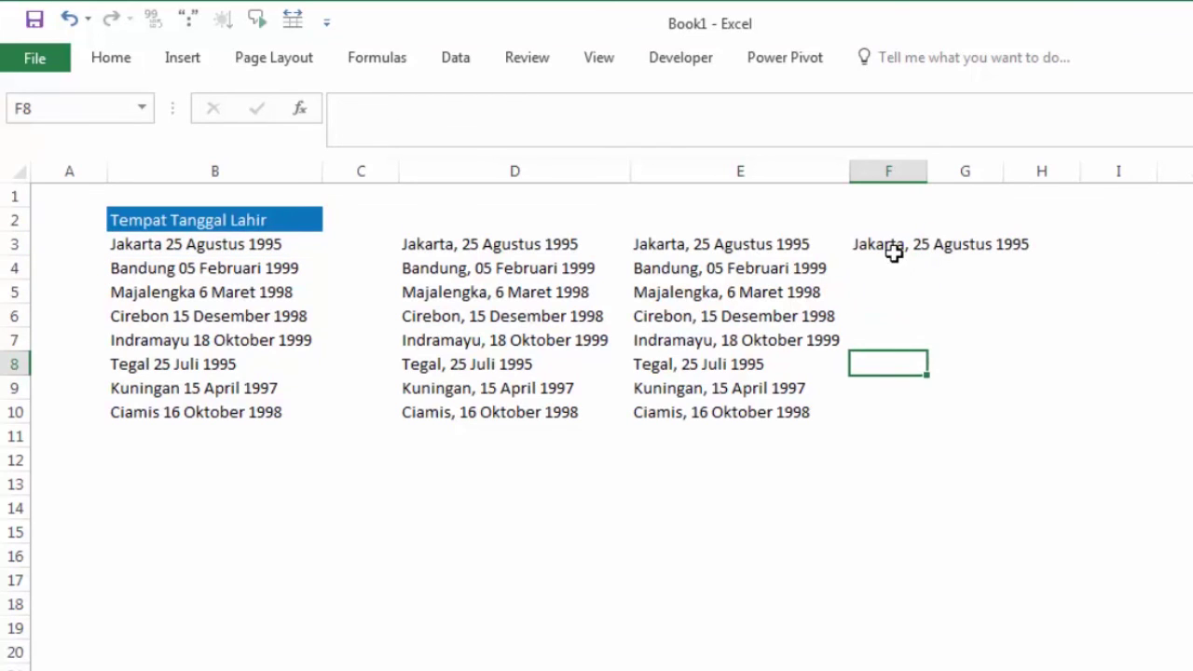
pyautogui.click(894, 253)
pyautogui.click(898, 356)
pyautogui.click(703, 250)
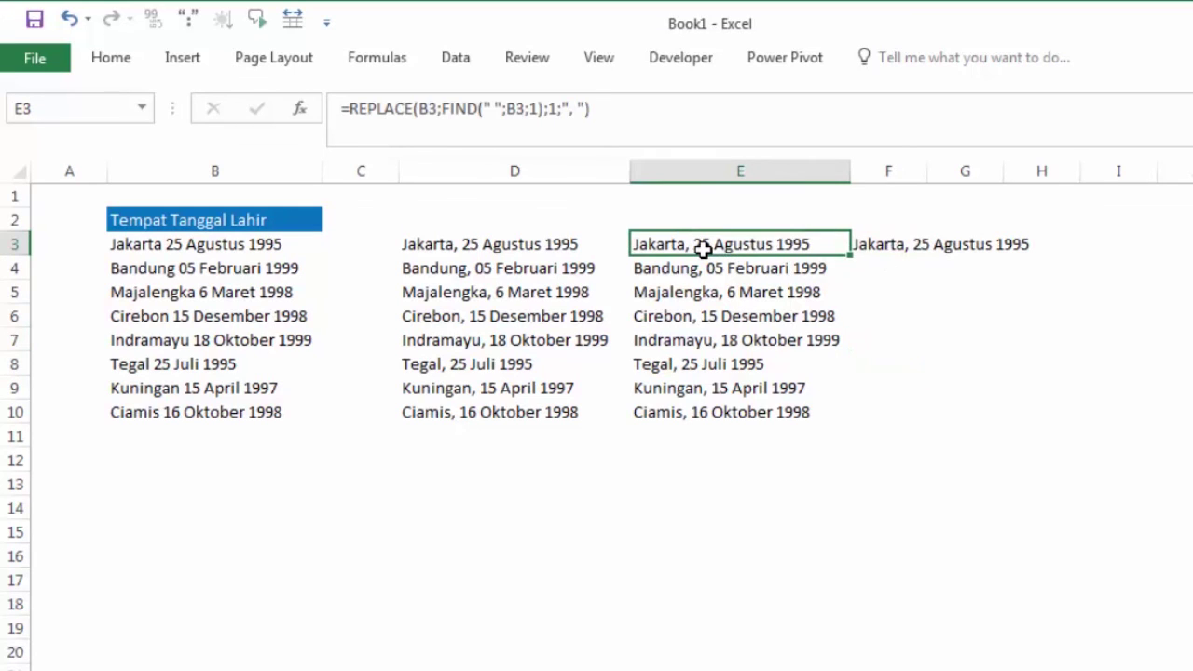
pyautogui.click(494, 241)
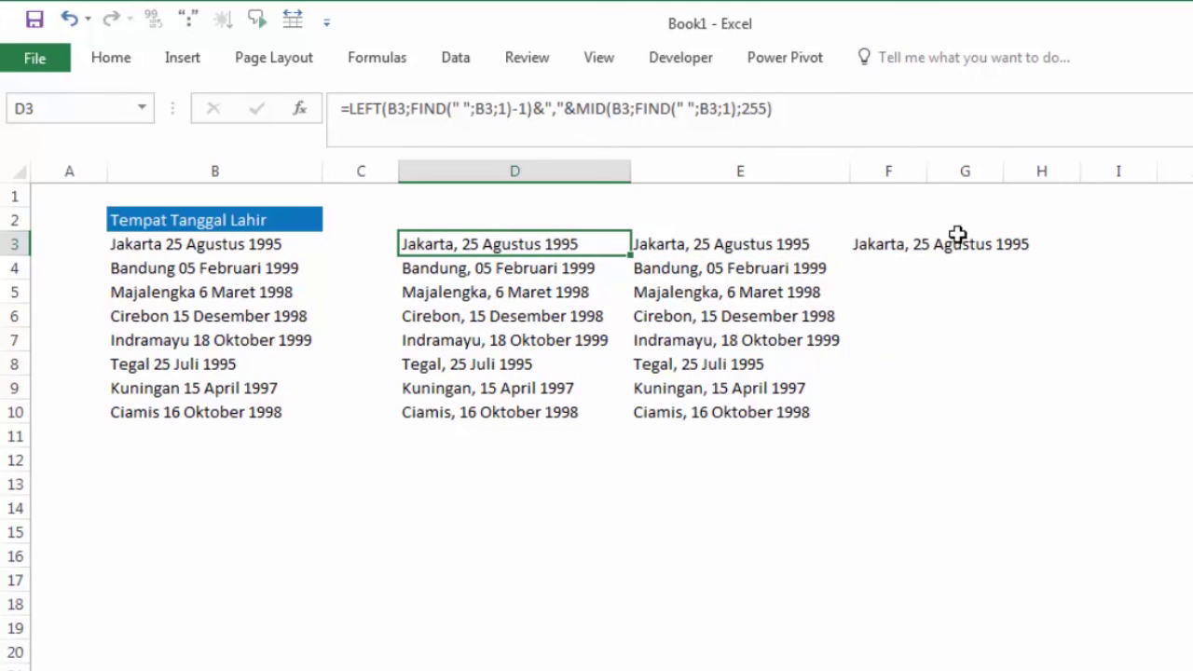
# Copy F3's SUBSTITUTE formula down through F10.
pyautogui.click(903, 244)
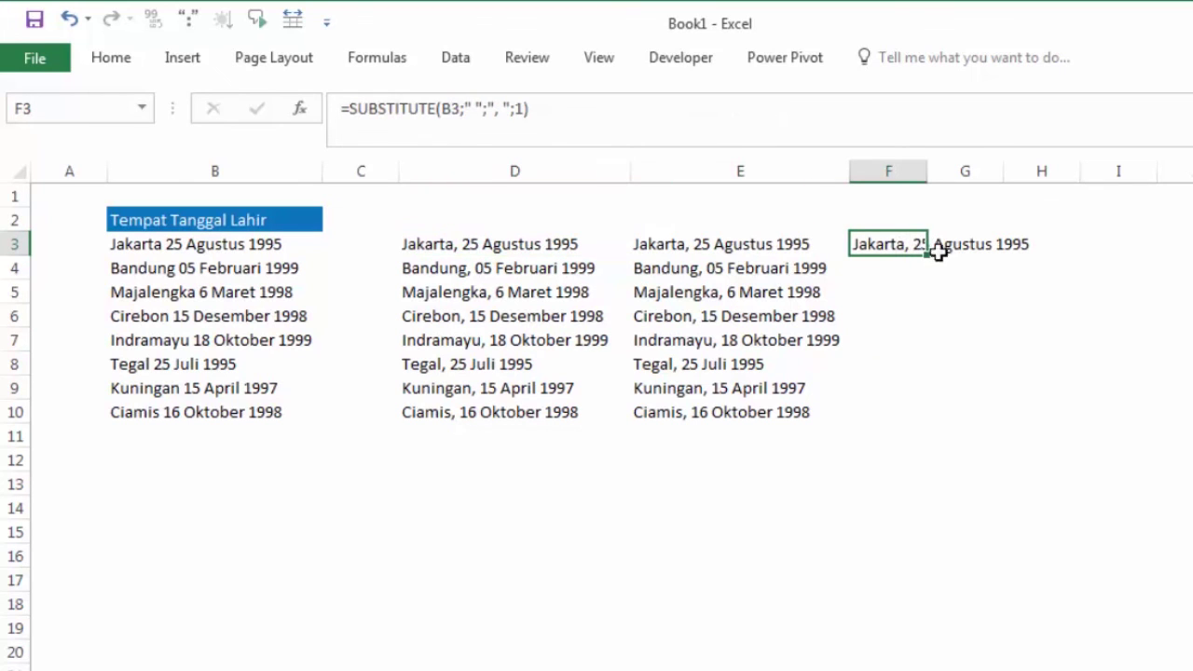
pyautogui.moveTo(929, 254); pyautogui.dragTo(944, 412)
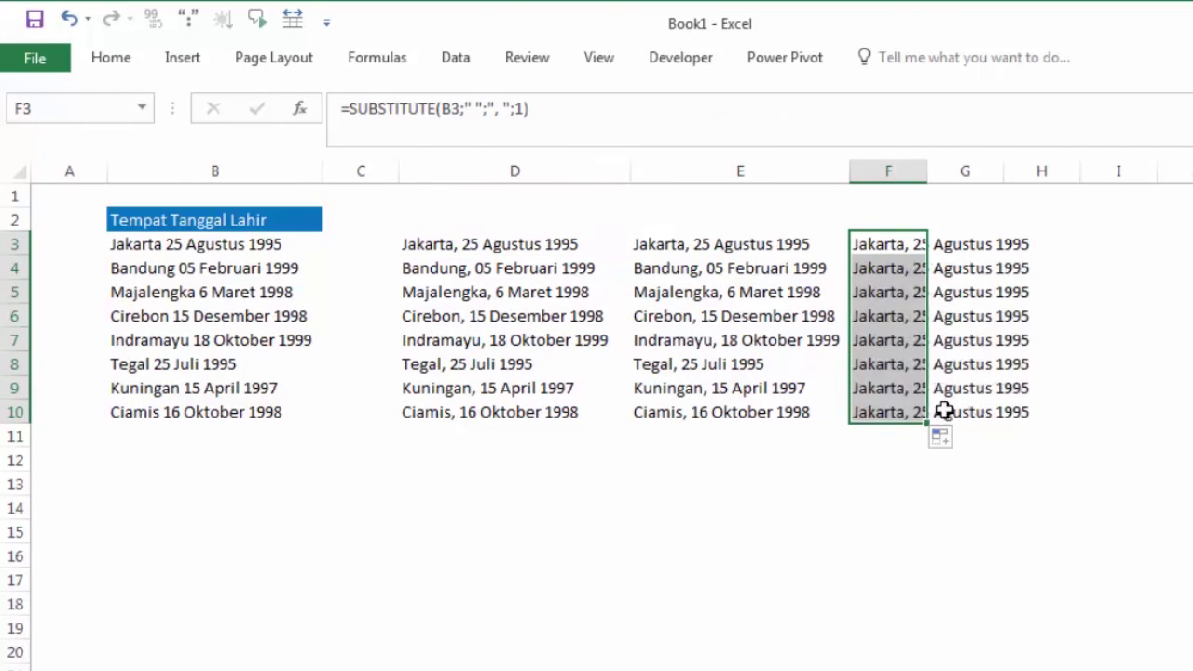
pyautogui.click(979, 599)
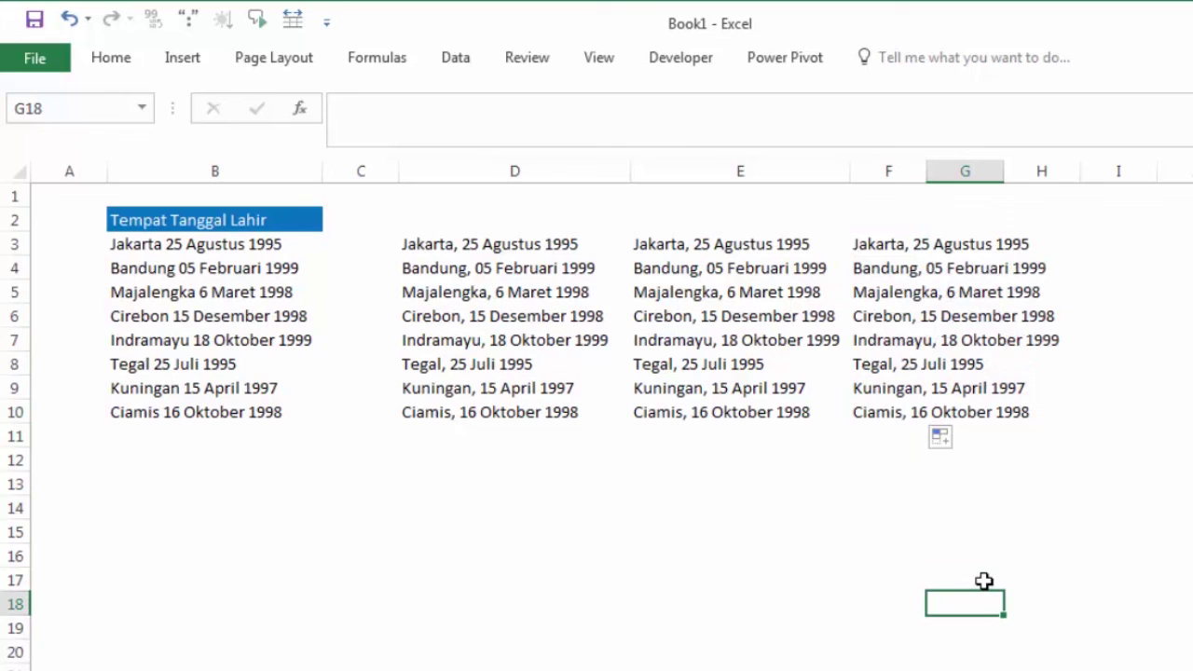
pyautogui.click(450, 619)
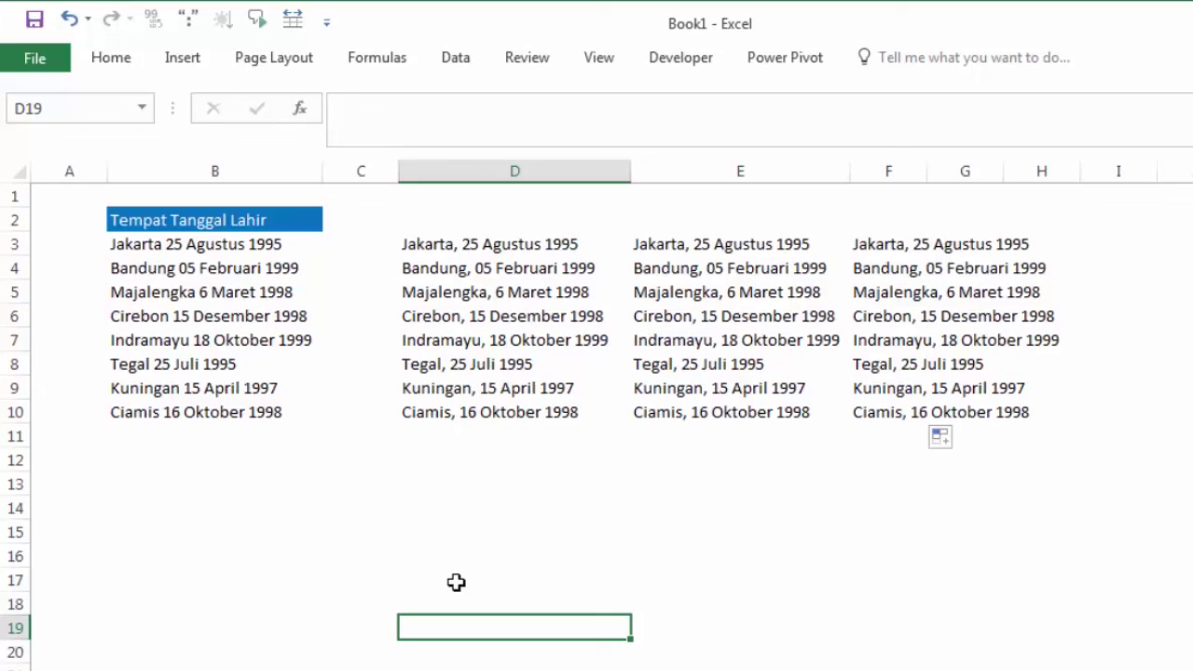
pyautogui.click(503, 499)
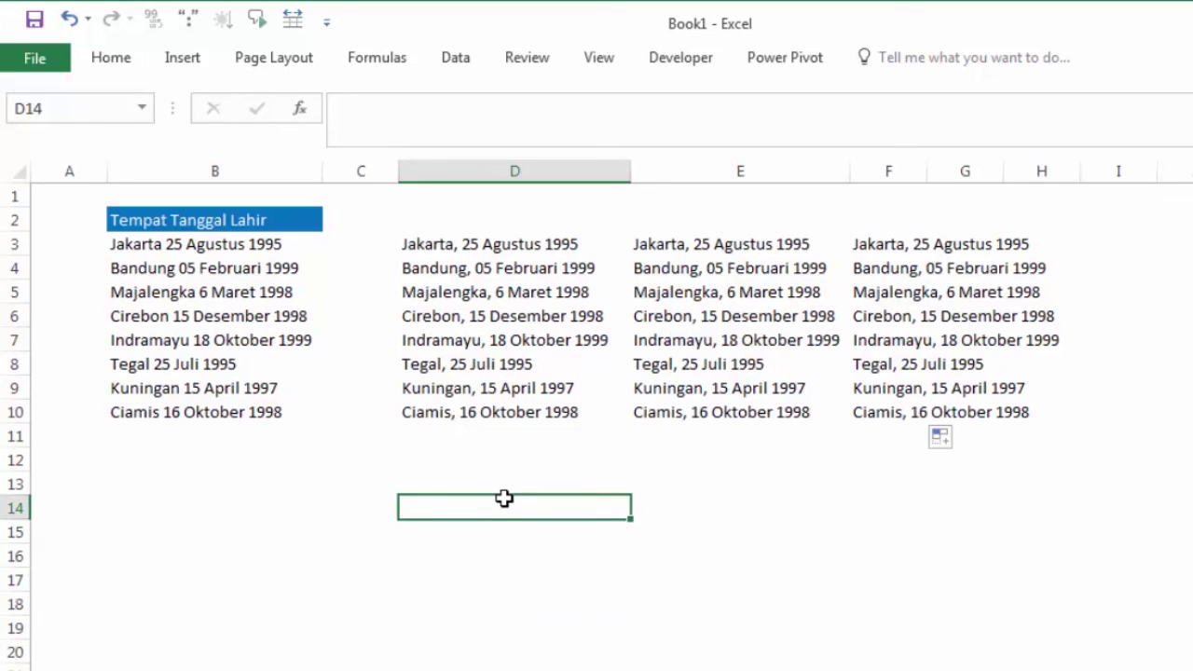